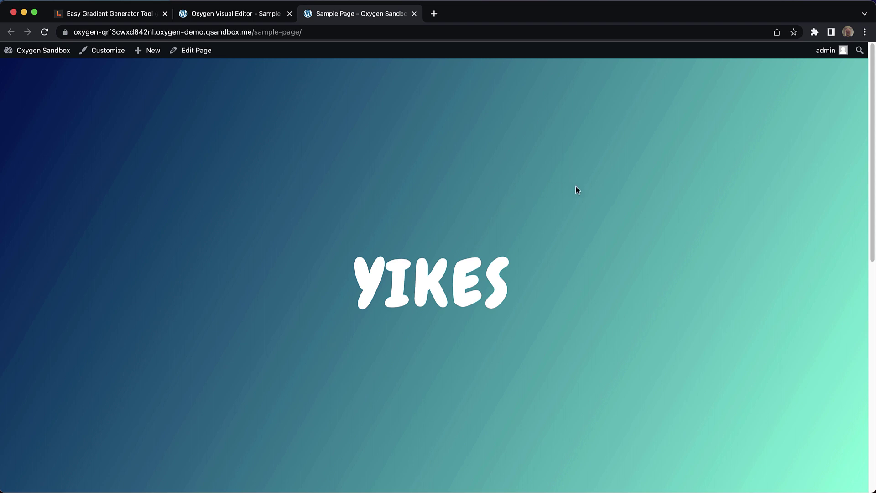
Compare the YIKES and GOOOOOD gradients on the sample page, and examine the gradient generator site's explanation of how it differs from other tools.
{"action": "scroll", "coordinate": [576, 187], "scroll_direction": "down", "scroll_amount": 7}
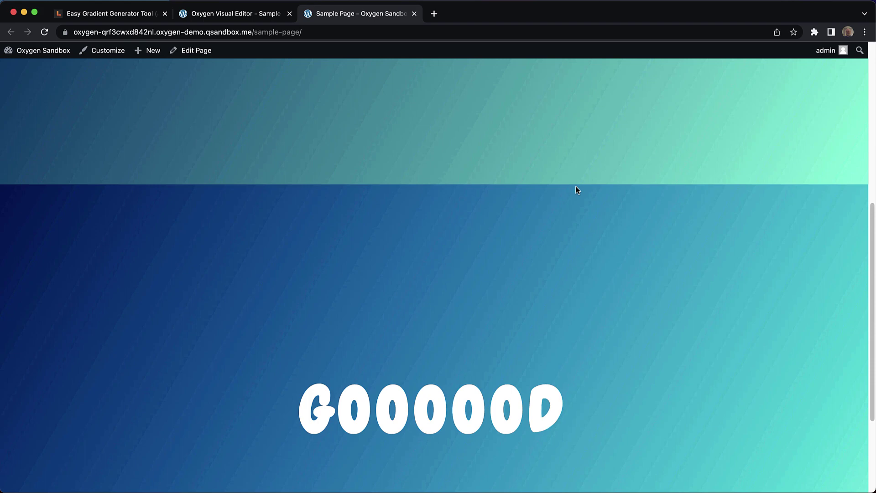
{"action": "scroll", "coordinate": [576, 190], "scroll_direction": "down", "scroll_amount": 3}
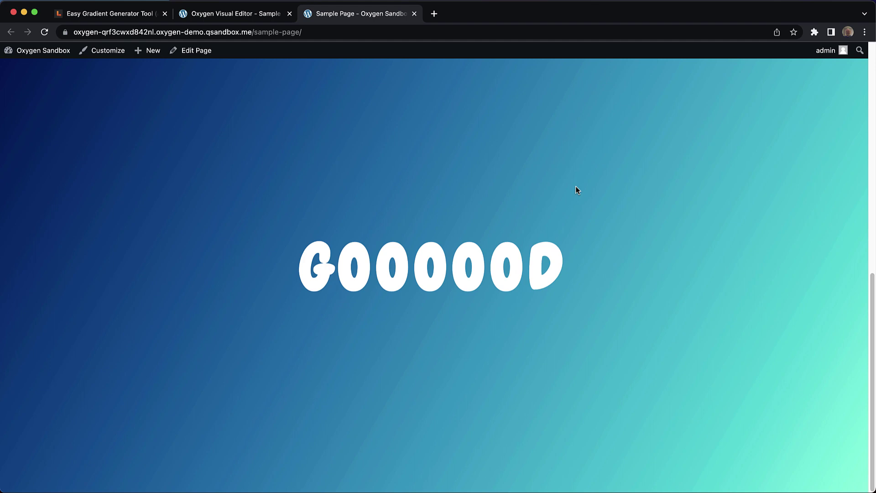
{"action": "left_click", "coordinate": [140, 19]}
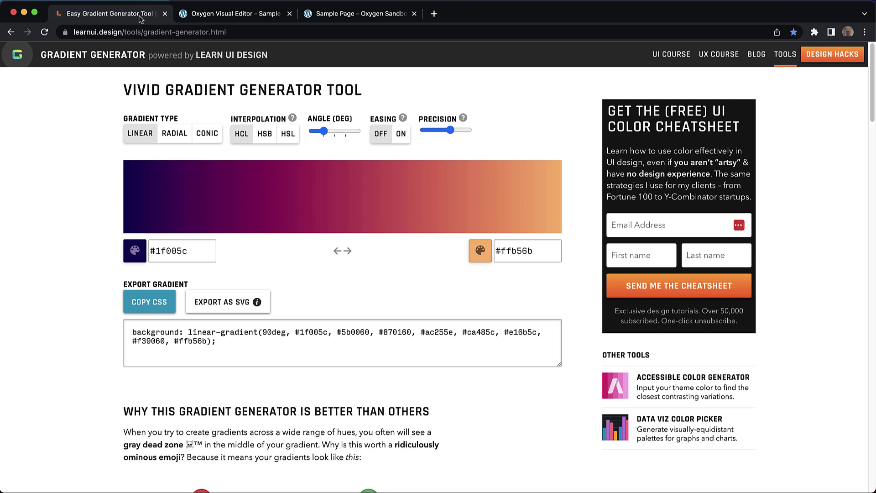
{"action": "left_click", "coordinate": [199, 32]}
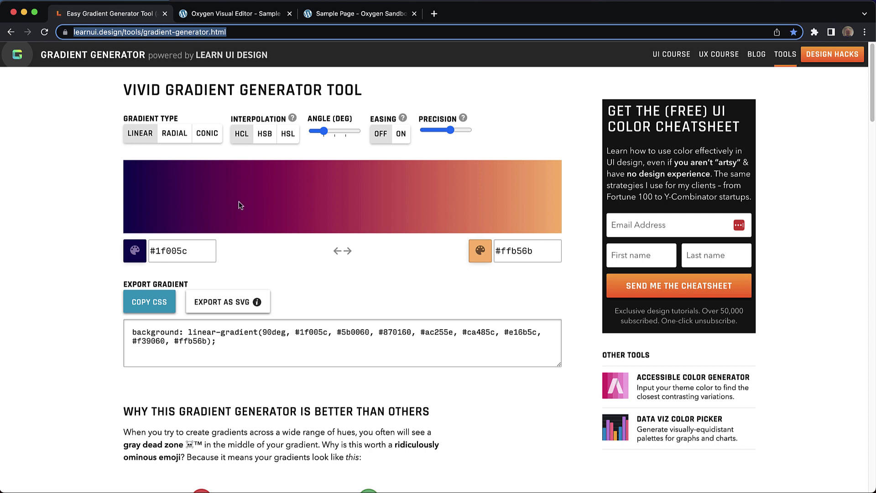
{"action": "scroll", "coordinate": [239, 204], "scroll_direction": "down", "scroll_amount": 6}
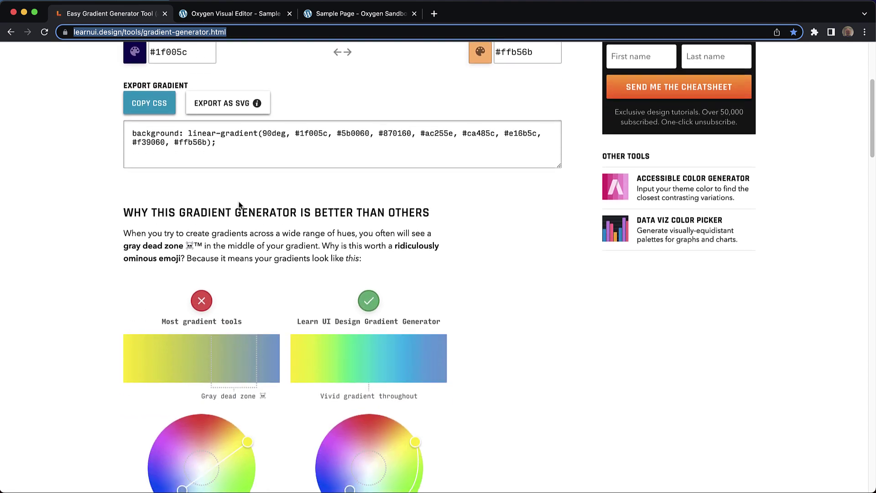
{"action": "scroll", "coordinate": [240, 205], "scroll_direction": "down", "scroll_amount": 1}
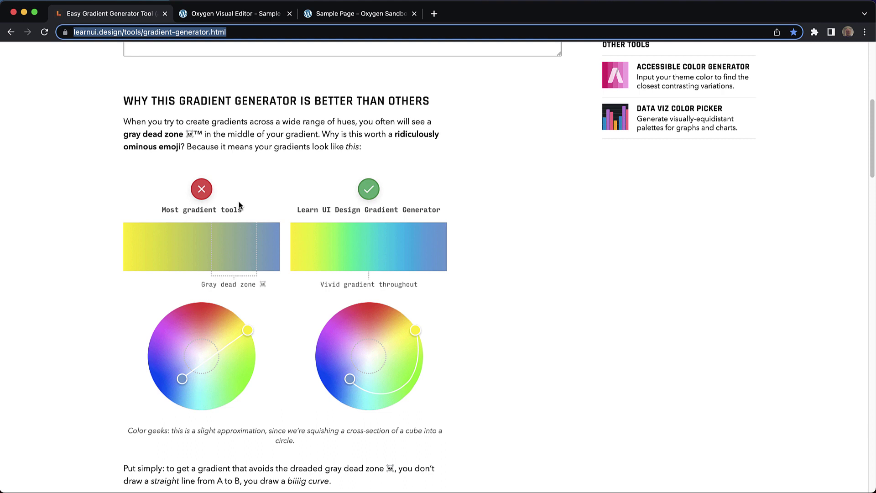
{"action": "scroll", "coordinate": [239, 204], "scroll_direction": "down", "scroll_amount": 4}
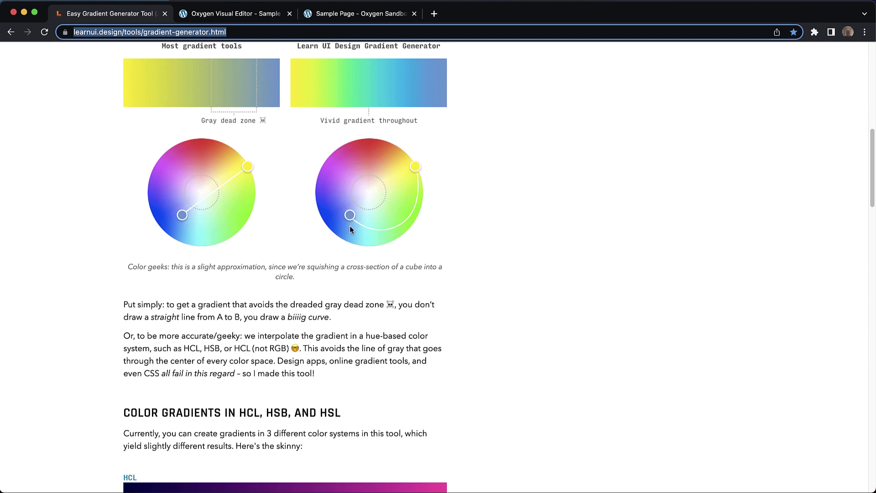
{"action": "scroll", "coordinate": [349, 226], "scroll_direction": "up", "scroll_amount": 15}
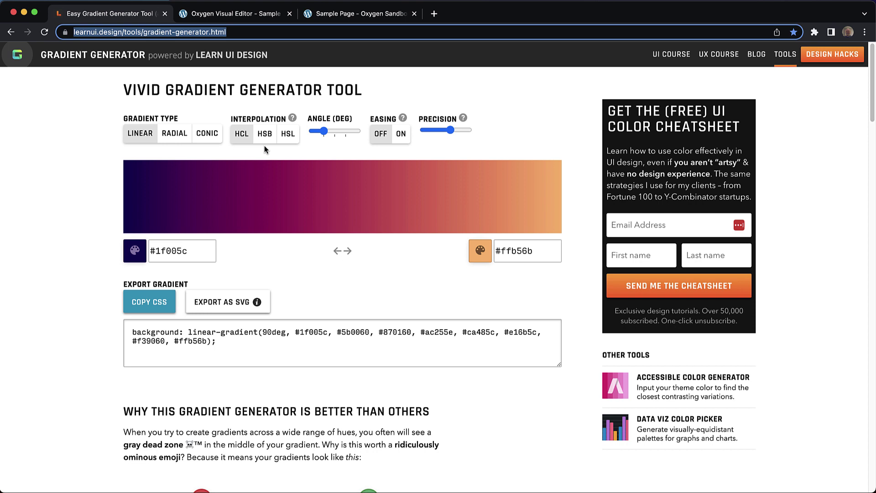
Preview the HSB and HSL interpolations of the generated gradient and return to HCL.
{"action": "left_click", "coordinate": [265, 136]}
{"action": "left_click", "coordinate": [286, 140]}
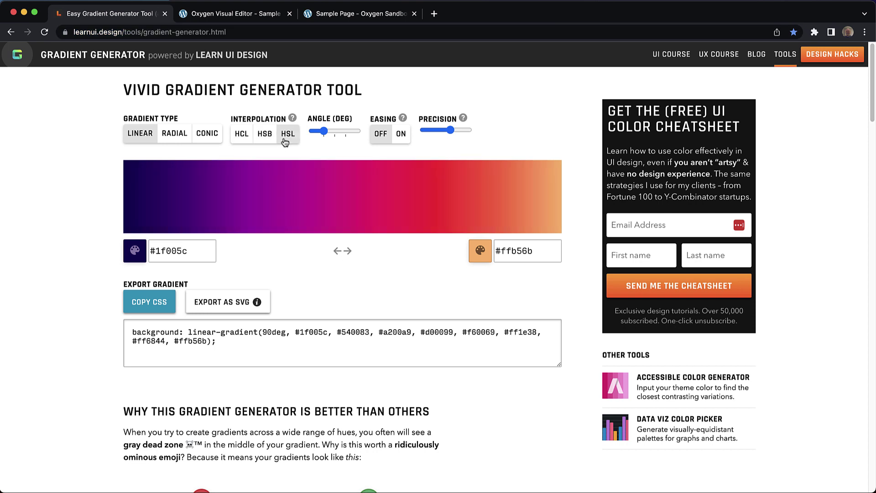
{"action": "left_click", "coordinate": [242, 136]}
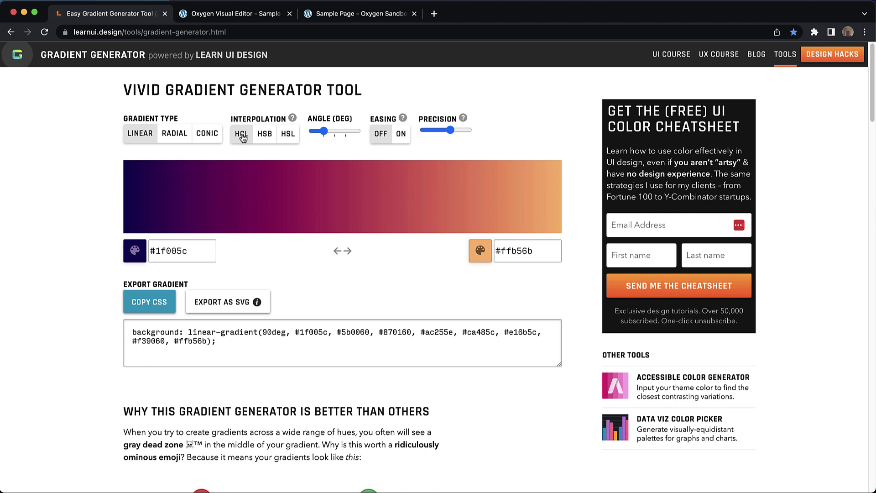
Preview the radial and conic gradient types, ending on linear with the precision at its maximum.
{"action": "left_click", "coordinate": [182, 139]}
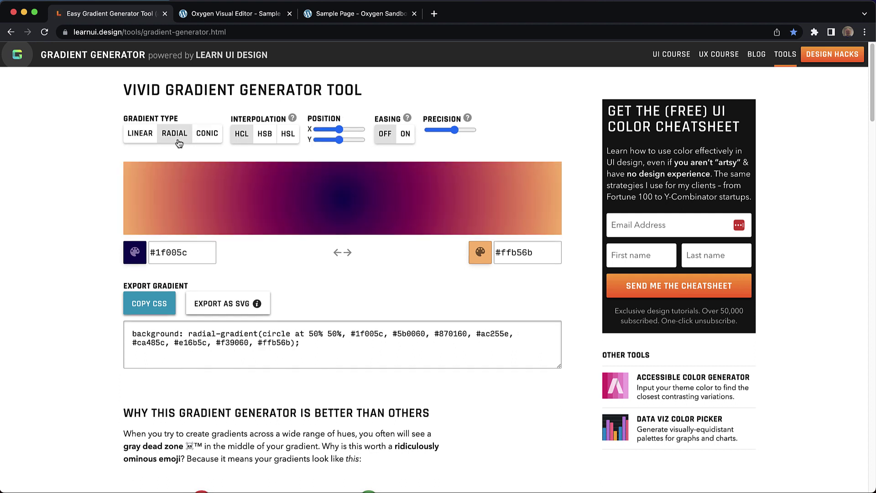
{"action": "left_click", "coordinate": [212, 141]}
{"action": "left_click", "coordinate": [141, 137]}
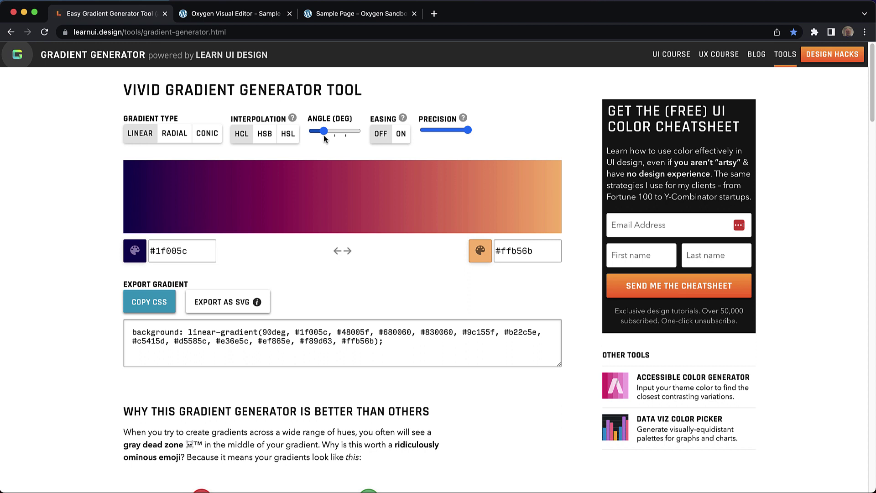
Switch to the Oxygen editor and open the background gradient settings of the YIKES section.
{"action": "left_click", "coordinate": [223, 15]}
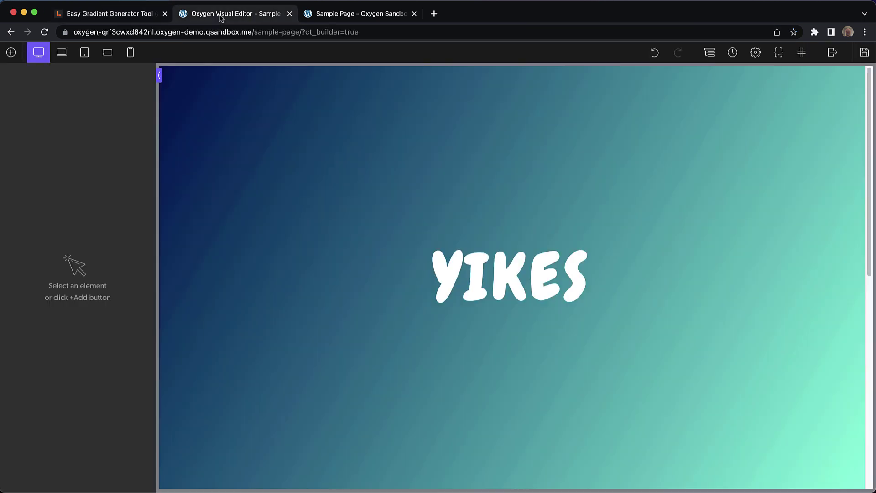
{"action": "left_click", "coordinate": [721, 208]}
{"action": "left_click", "coordinate": [118, 137]}
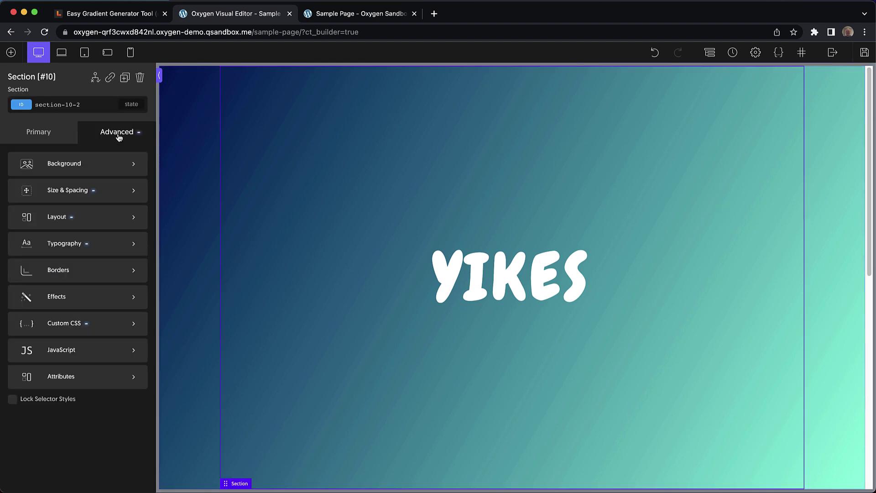
{"action": "left_click", "coordinate": [101, 174]}
{"action": "scroll", "coordinate": [101, 378], "scroll_direction": "down", "scroll_amount": 5}
{"action": "left_click", "coordinate": [93, 477]}
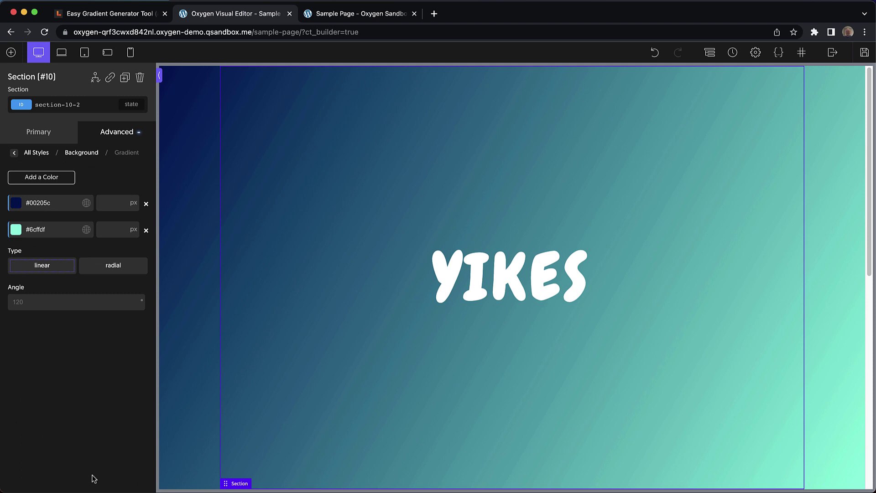
Copy the section gradient's first colour, #00205c, into the gradient generator as the start colour.
{"action": "triple_click", "coordinate": [57, 204]}
{"action": "key", "text": "ctrl+c"}
{"action": "left_click", "coordinate": [120, 14]}
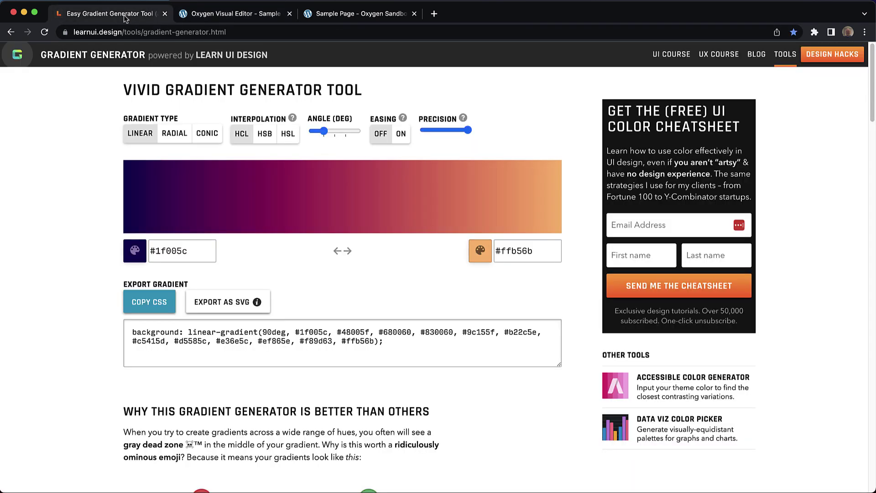
{"action": "triple_click", "coordinate": [192, 251]}
{"action": "key", "text": "ctrl+v"}
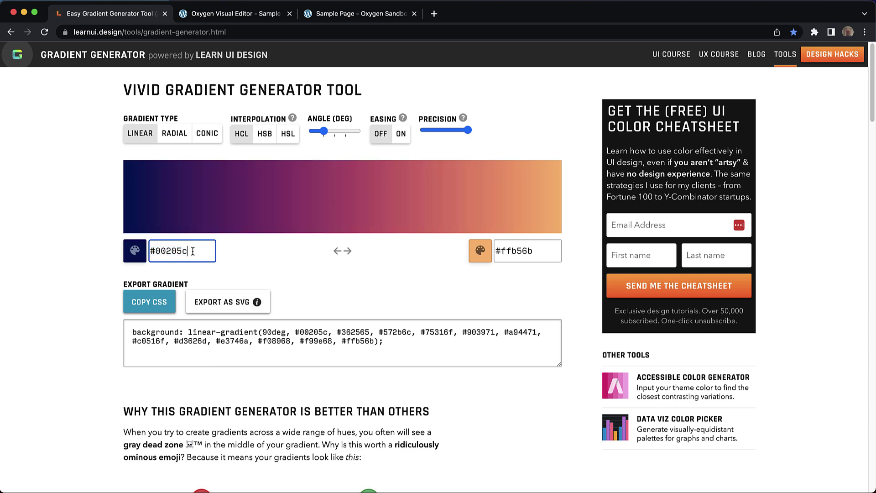
Copy the section gradient's second colour, #6cffdf, into the gradient generator as the end colour.
{"action": "left_click", "coordinate": [235, 14]}
{"action": "triple_click", "coordinate": [54, 229]}
{"action": "key", "text": "ctrl+c"}
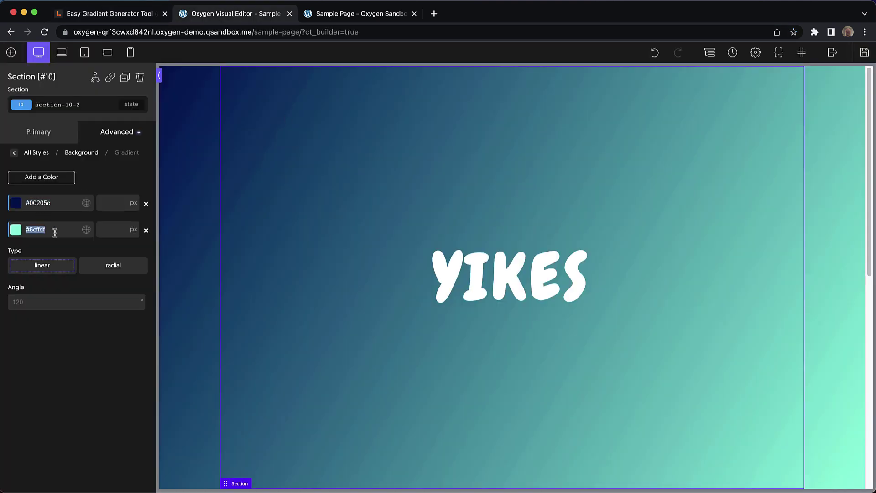
{"action": "left_click", "coordinate": [126, 12]}
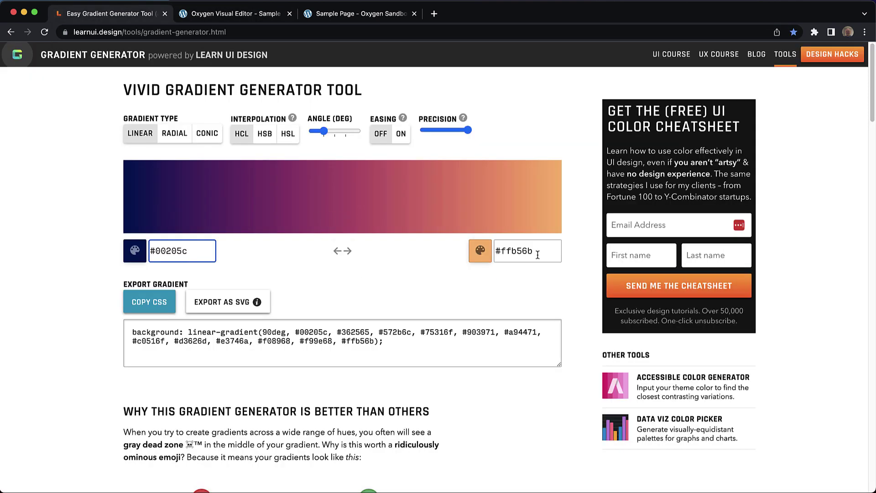
{"action": "double_click", "coordinate": [537, 251]}
{"action": "key", "text": "ctrl+v"}
{"action": "left_click", "coordinate": [501, 251]}
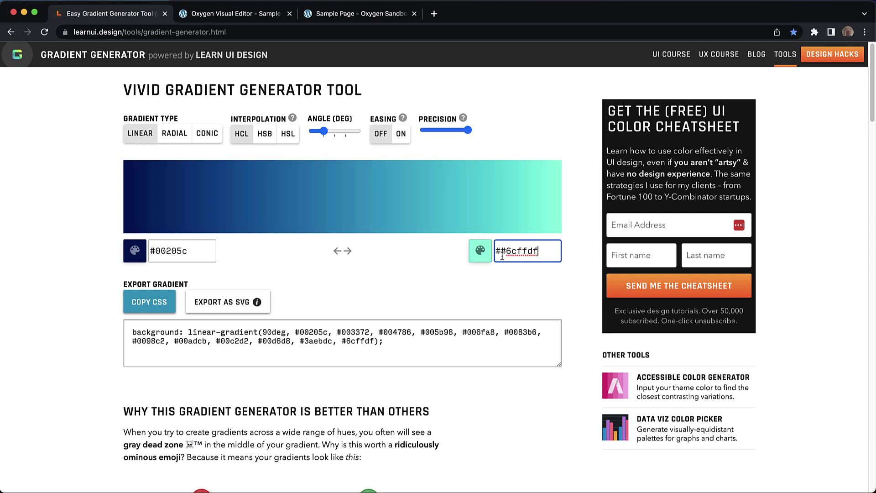
{"action": "key", "text": "BackSpace"}
Remove both colours from the YIKES section's background gradient in the Oxygen editor.
{"action": "left_click", "coordinate": [236, 13]}
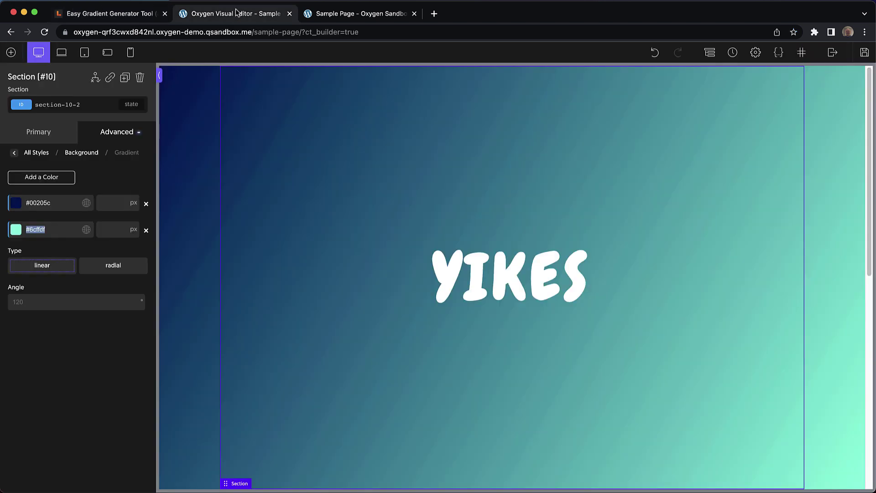
{"action": "left_click", "coordinate": [146, 204]}
{"action": "left_click", "coordinate": [146, 204]}
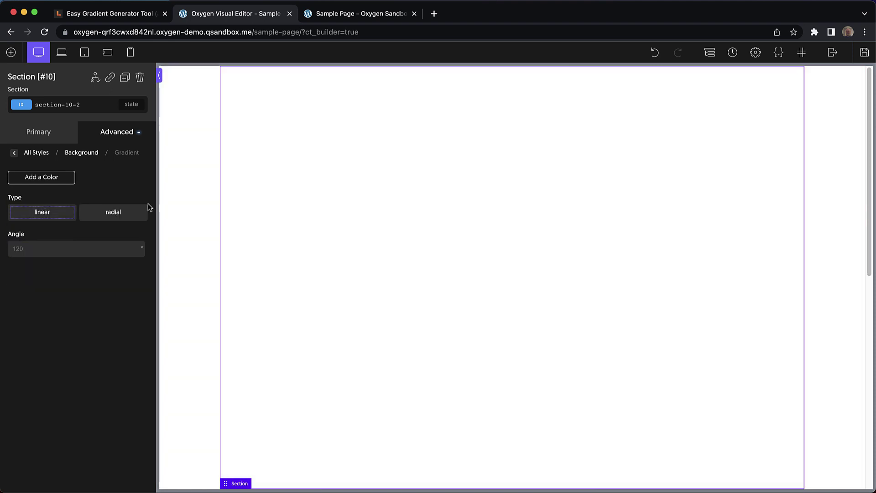
Copy the generated linear-gradient CSS from the gradient generator and paste it into the YIKES section's custom CSS.
{"action": "left_click", "coordinate": [127, 17]}
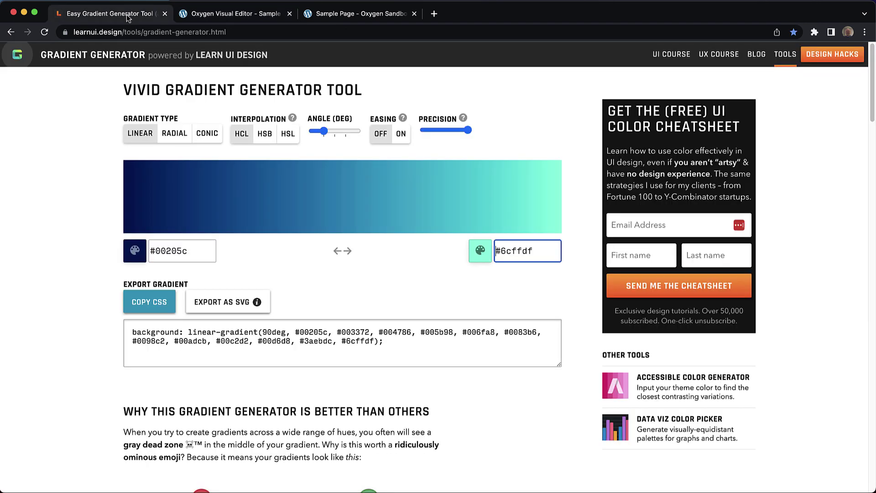
{"action": "left_click", "coordinate": [370, 349]}
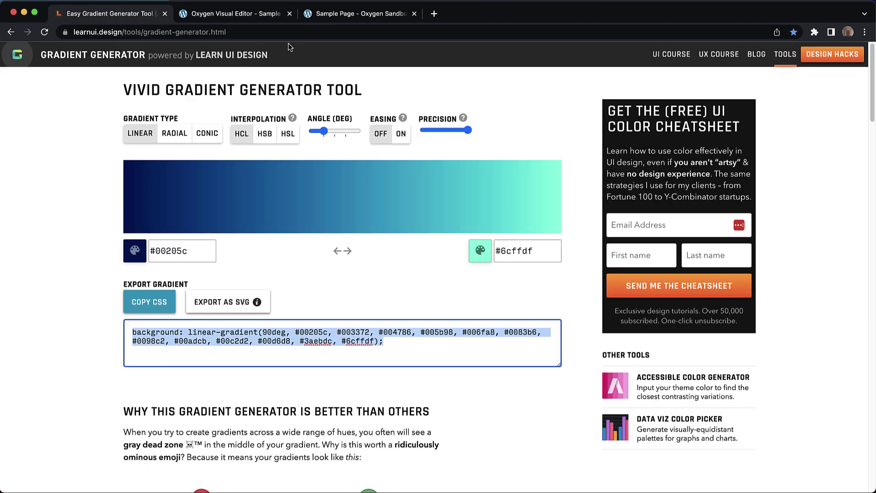
{"action": "left_click", "coordinate": [255, 15]}
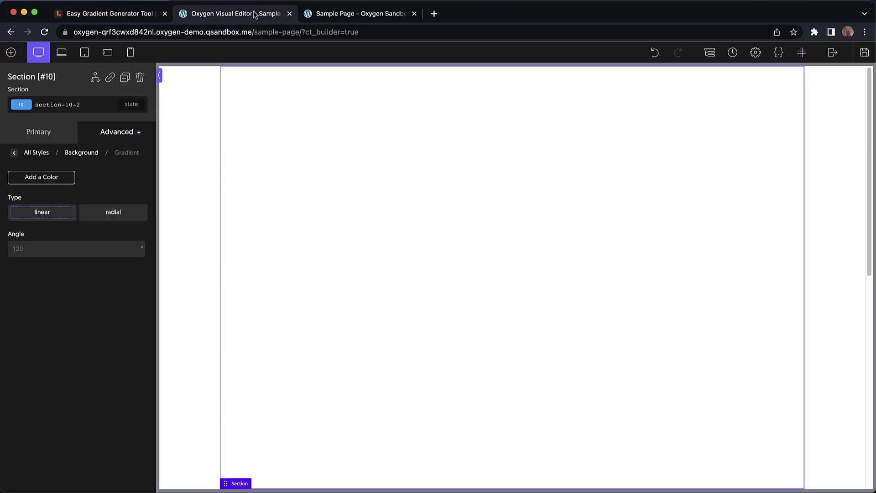
{"action": "left_click", "coordinate": [115, 131]}
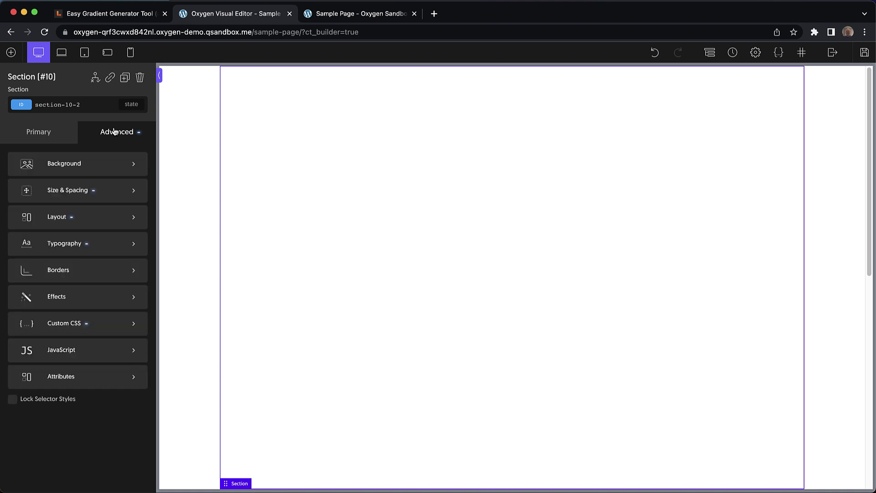
{"action": "left_click", "coordinate": [94, 322]}
{"action": "key", "text": "super+v"}
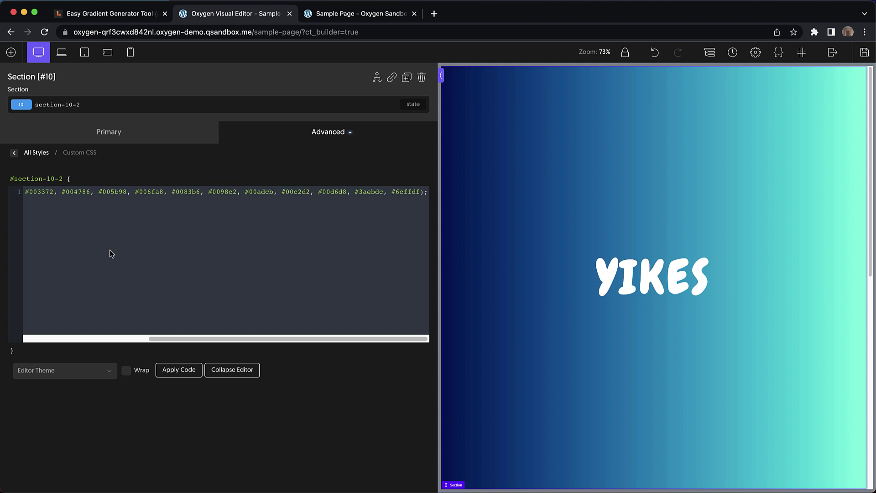
Change the angle in the section's linear-gradient code to 120deg.
{"action": "scroll", "coordinate": [110, 252], "scroll_direction": "left", "scroll_amount": 10}
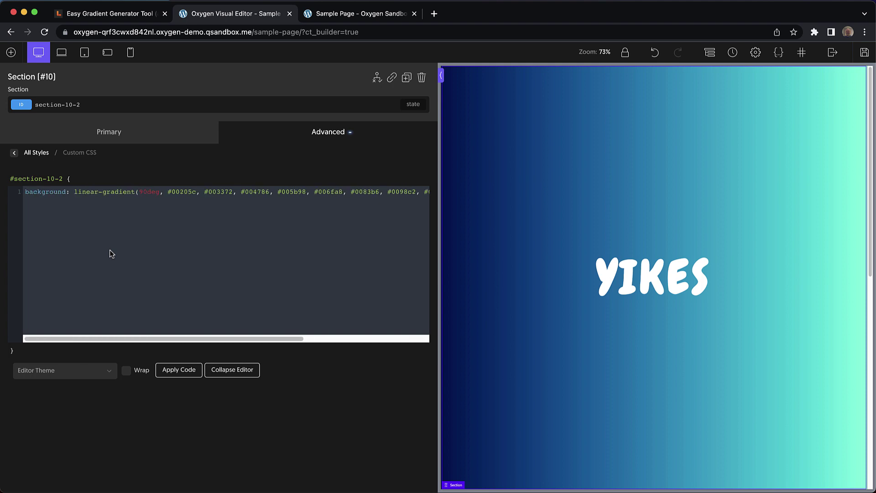
{"action": "left_click", "coordinate": [148, 192]}
{"action": "key", "text": "BackSpace"}
{"action": "key", "text": "BackSpace"}
{"action": "type", "text": "120"}
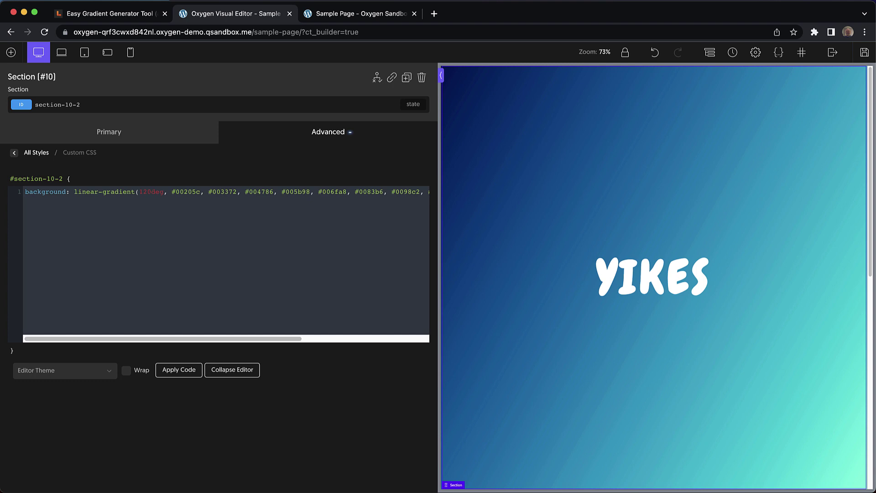
Cut the whole gradient declaration out of the section's ID-level custom CSS.
{"action": "scroll", "coordinate": [233, 300], "scroll_direction": "right", "scroll_amount": 8}
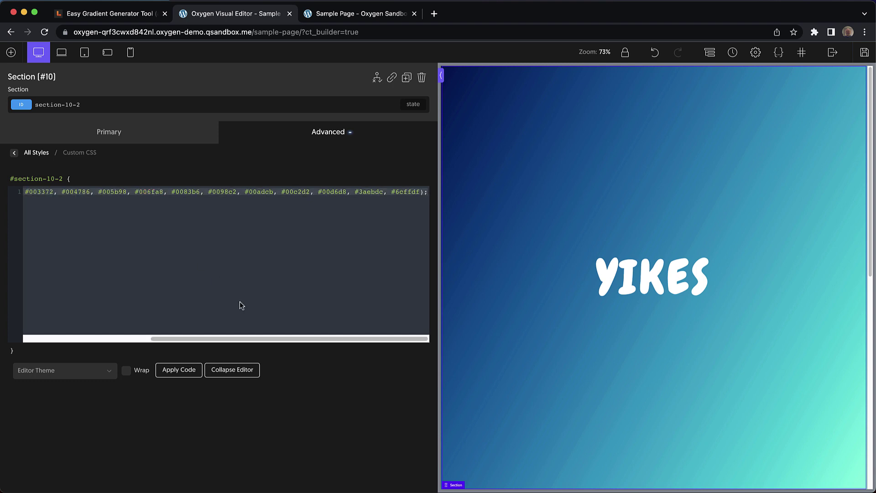
{"action": "key", "text": "super+a"}
{"action": "key", "text": "BackSpace"}
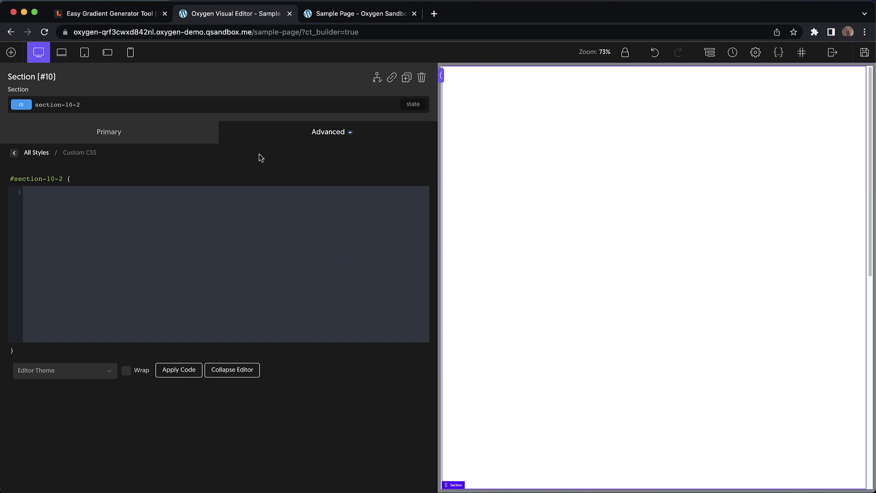
Add a class named gradient to the YIKES section.
{"action": "left_click", "coordinate": [167, 140]}
{"action": "left_click", "coordinate": [86, 107]}
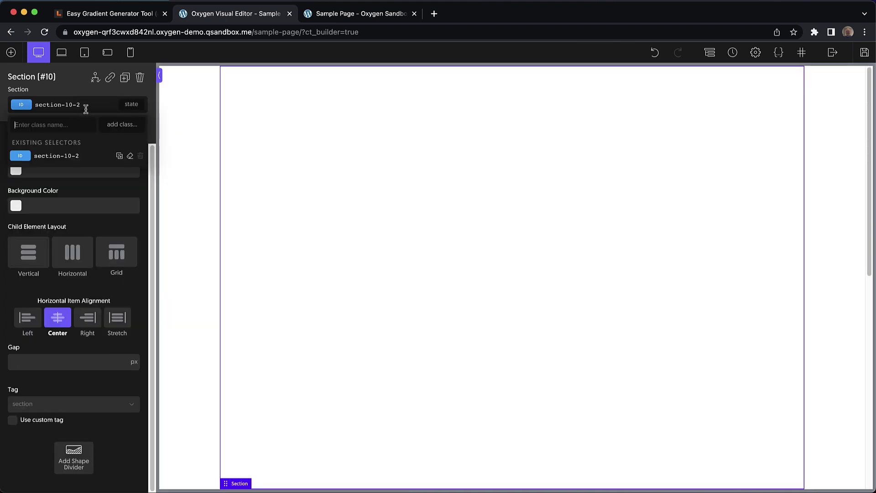
{"action": "type", "text": "gradient"}
{"action": "key", "text": "Return"}
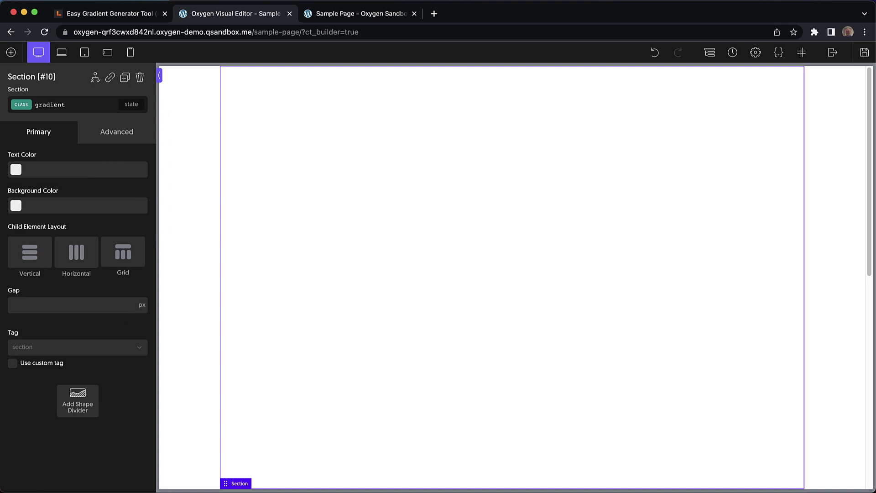
Paste the 120deg linear-gradient declaration into the custom CSS of the gradient class.
{"action": "left_click", "coordinate": [123, 136]}
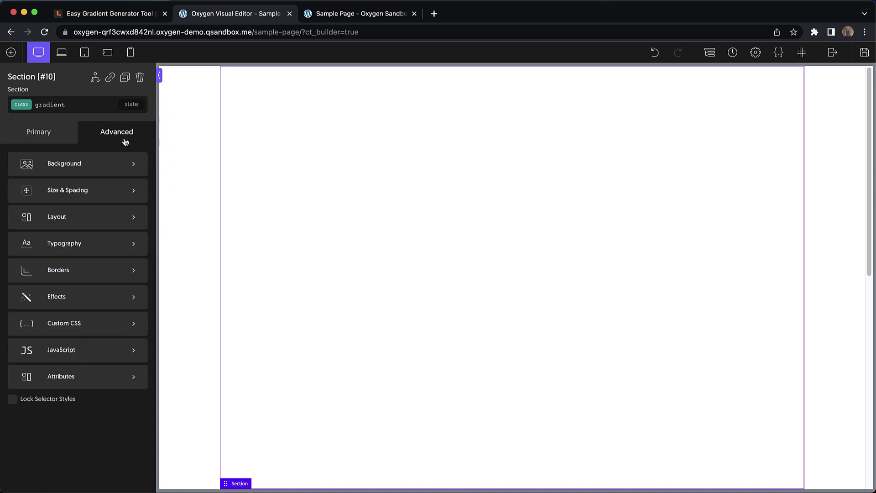
{"action": "left_click", "coordinate": [116, 319]}
{"action": "key", "text": "ctrl+v"}
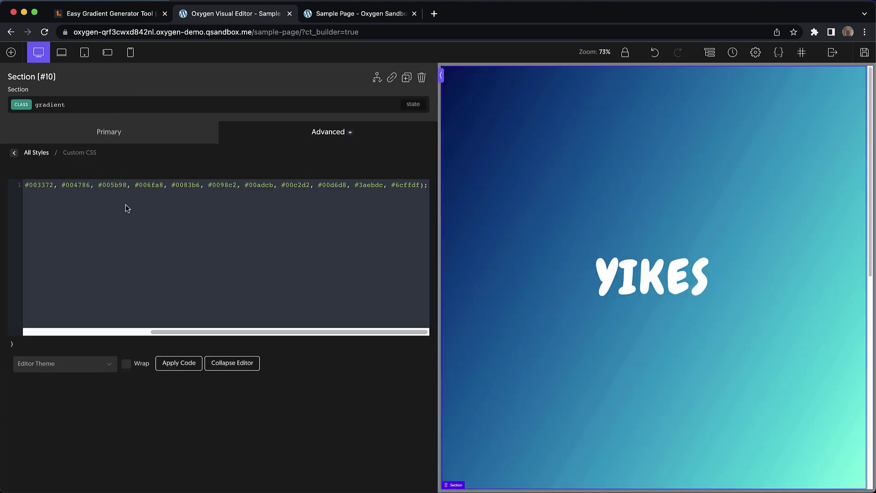
Lock the selector styles of the gradient class and switch the YIKES section back to its ID selector.
{"action": "left_click", "coordinate": [14, 153]}
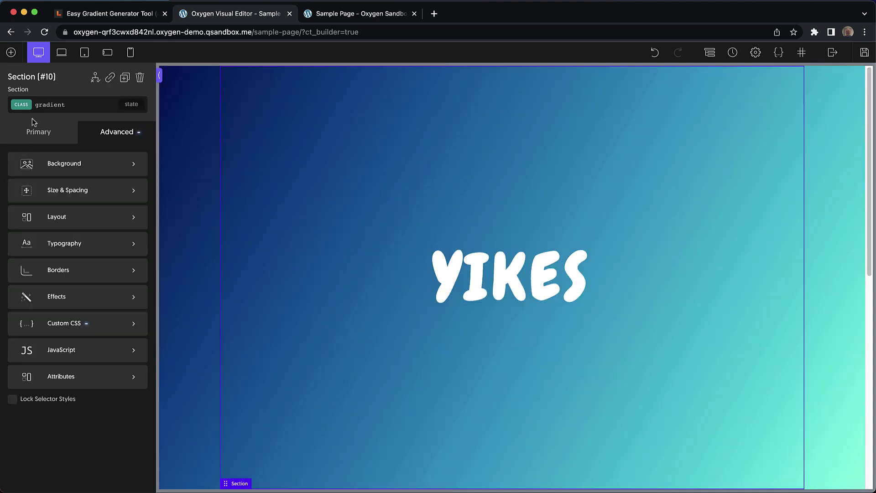
{"action": "left_click", "coordinate": [13, 400]}
{"action": "left_click", "coordinate": [63, 106]}
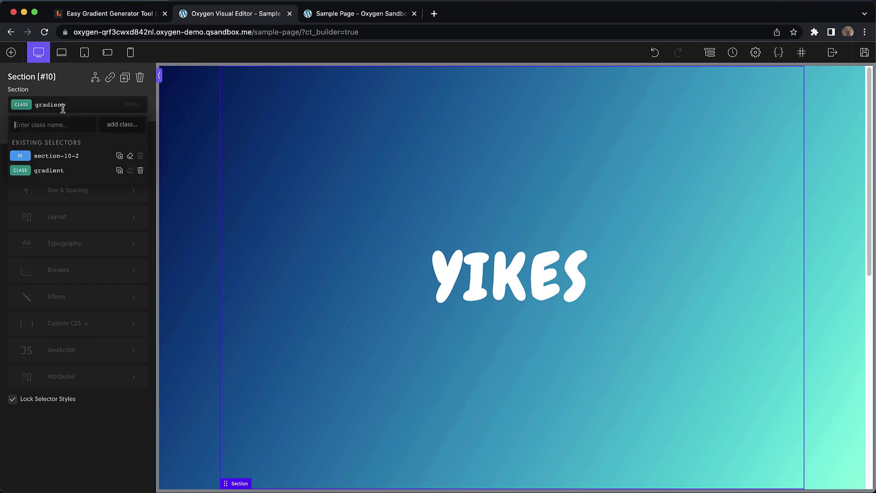
{"action": "left_click", "coordinate": [57, 156]}
Delete the section containing the GOOOOOD heading.
{"action": "scroll", "coordinate": [309, 266], "scroll_direction": "down", "scroll_amount": 2}
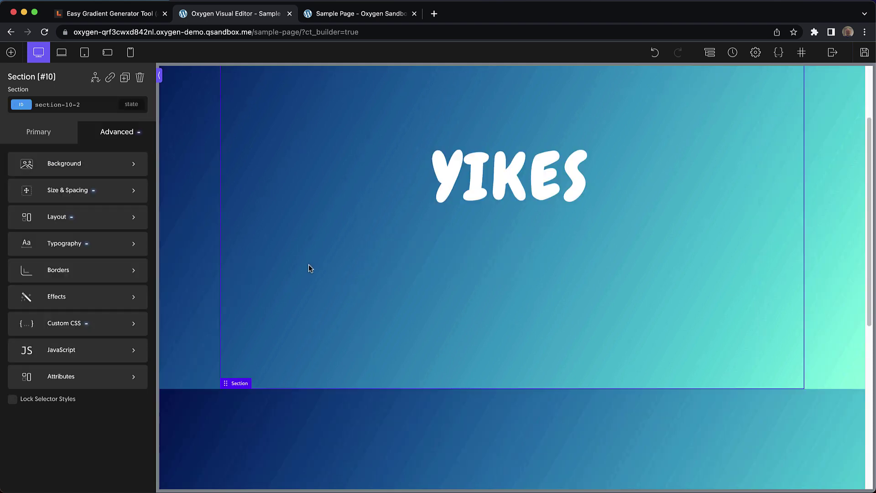
{"action": "scroll", "coordinate": [309, 264], "scroll_direction": "down", "scroll_amount": 6}
{"action": "scroll", "coordinate": [308, 264], "scroll_direction": "up", "scroll_amount": 6}
{"action": "scroll", "coordinate": [308, 265], "scroll_direction": "down", "scroll_amount": 7}
{"action": "left_click", "coordinate": [277, 265]}
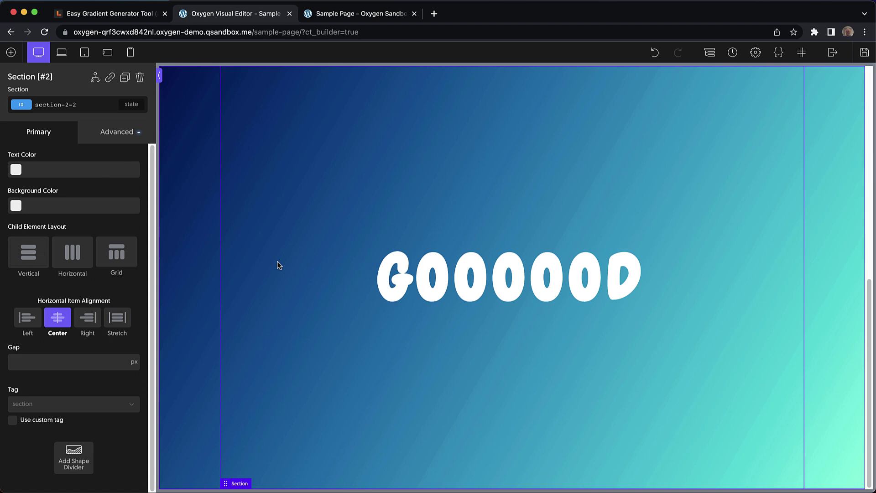
{"action": "left_click", "coordinate": [140, 77]}
Add a new section below the YIKES section and insert a div inside it.
{"action": "left_click", "coordinate": [12, 54]}
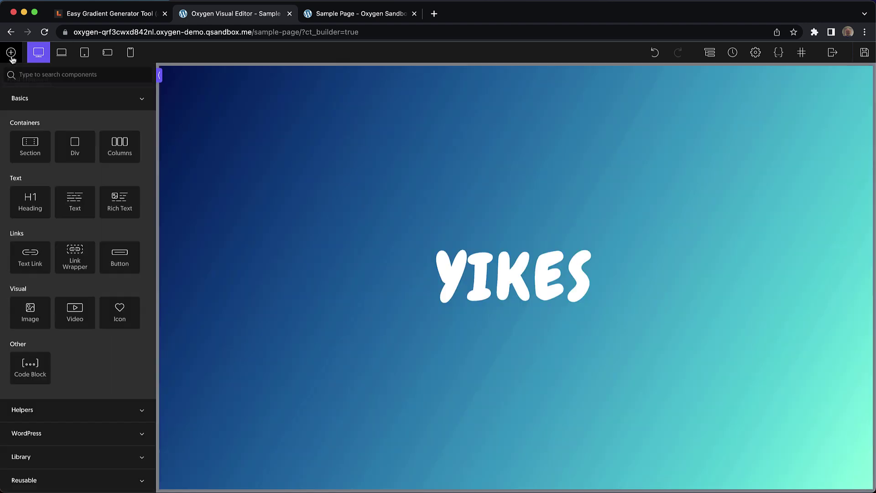
{"action": "left_click", "coordinate": [37, 155]}
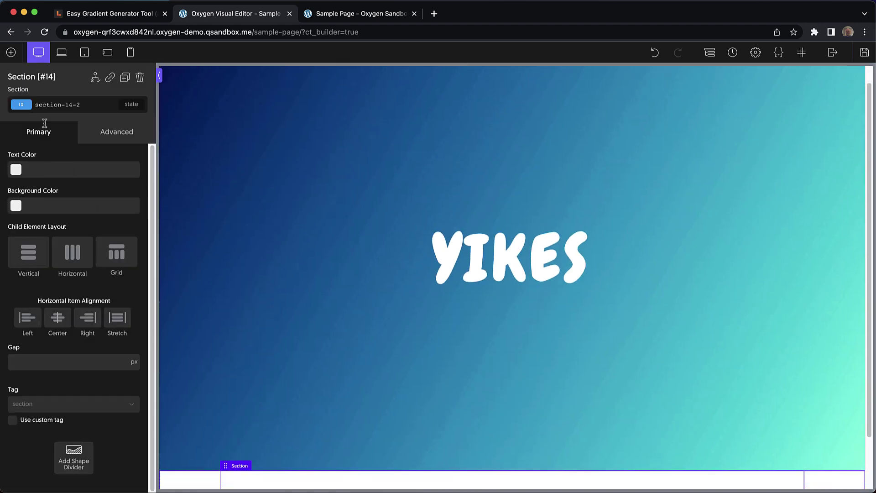
{"action": "left_click", "coordinate": [11, 53]}
{"action": "left_click", "coordinate": [74, 146]}
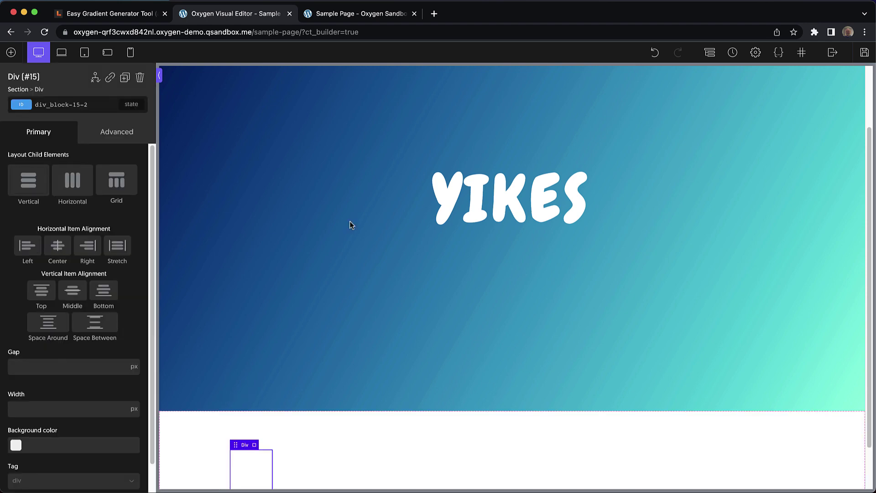
Insert an Icon Box component into the new div.
{"action": "left_click", "coordinate": [11, 52]}
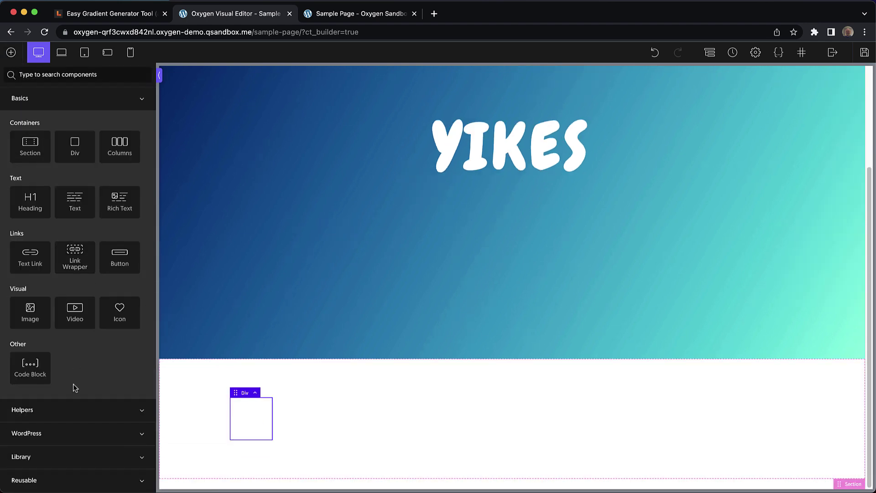
{"action": "left_click", "coordinate": [68, 411]}
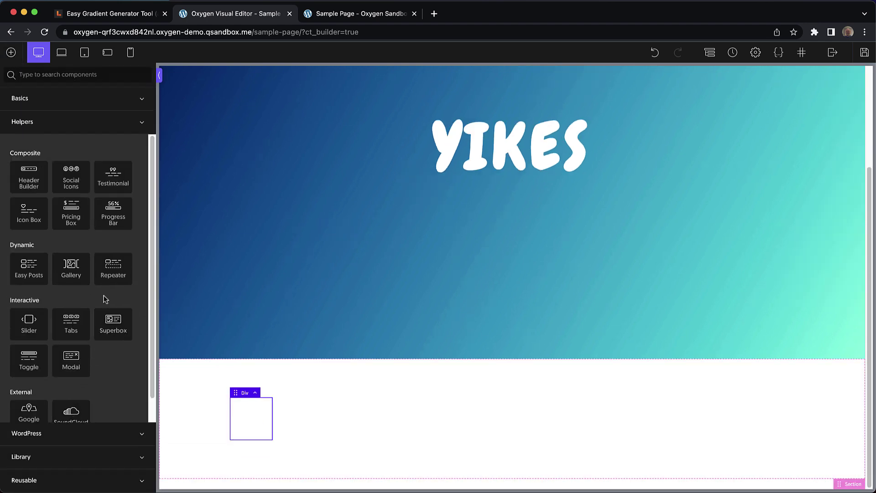
{"action": "scroll", "coordinate": [105, 299], "scroll_direction": "down", "scroll_amount": 2}
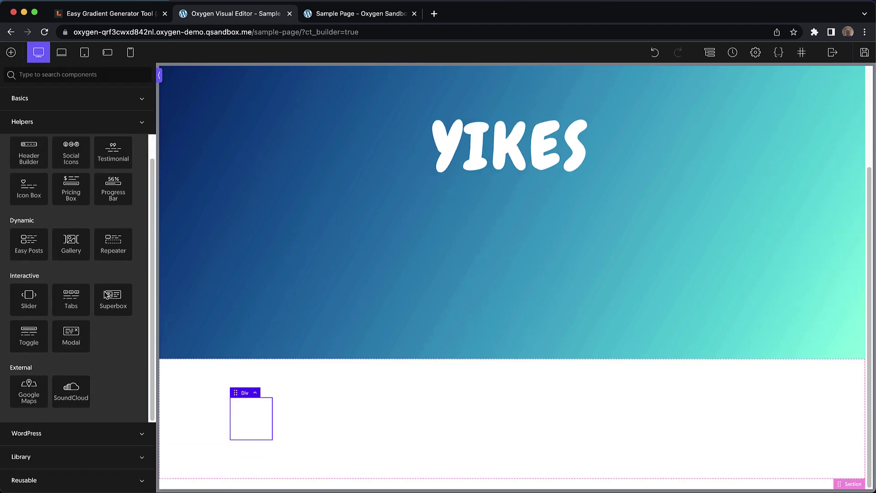
{"action": "left_click", "coordinate": [32, 182]}
{"action": "scroll", "coordinate": [439, 312], "scroll_direction": "down", "scroll_amount": 1}
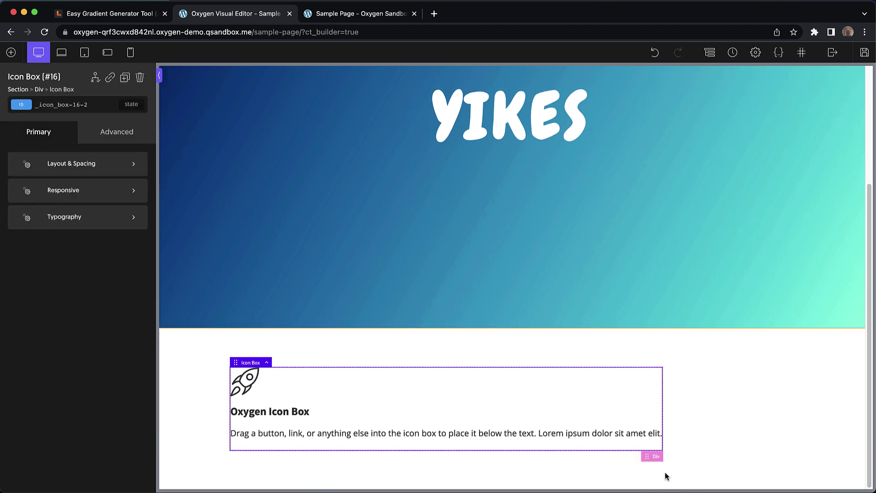
Set the padding of the div around the icon box to 32 px on all sides.
{"action": "left_click", "coordinate": [656, 457]}
{"action": "left_click", "coordinate": [105, 134]}
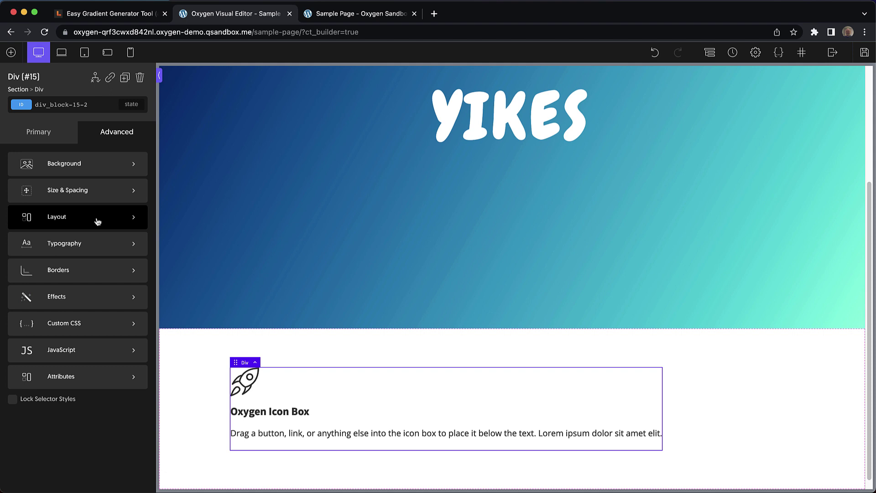
{"action": "left_click", "coordinate": [93, 190]}
{"action": "left_click", "coordinate": [38, 197]}
{"action": "type", "text": "32"}
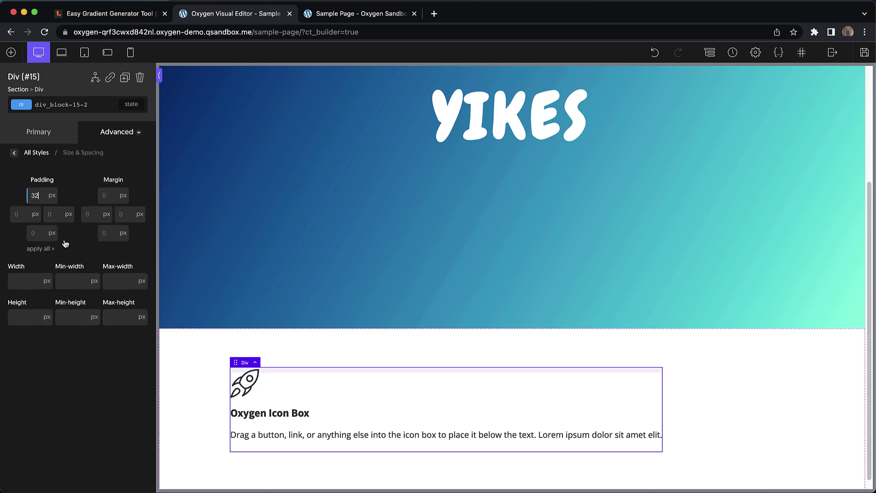
{"action": "left_click", "coordinate": [41, 249]}
{"action": "scroll", "coordinate": [482, 294], "scroll_direction": "down", "scroll_amount": 1}
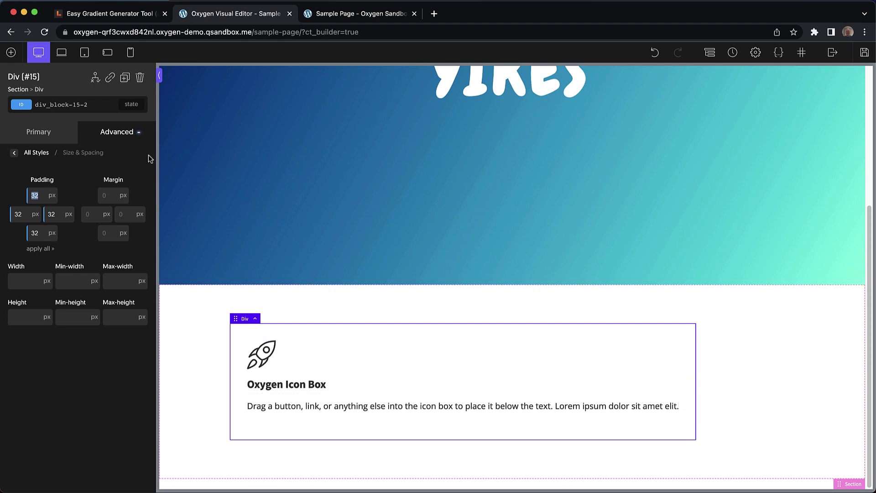
Apply the existing gradient class to the div around the icon box.
{"action": "left_click", "coordinate": [95, 112]}
{"action": "type", "text": "grad"}
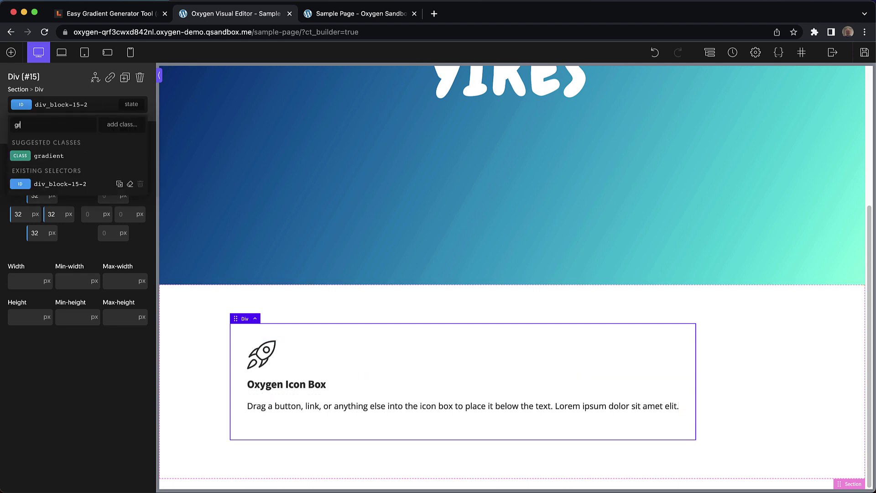
{"action": "left_click", "coordinate": [68, 153]}
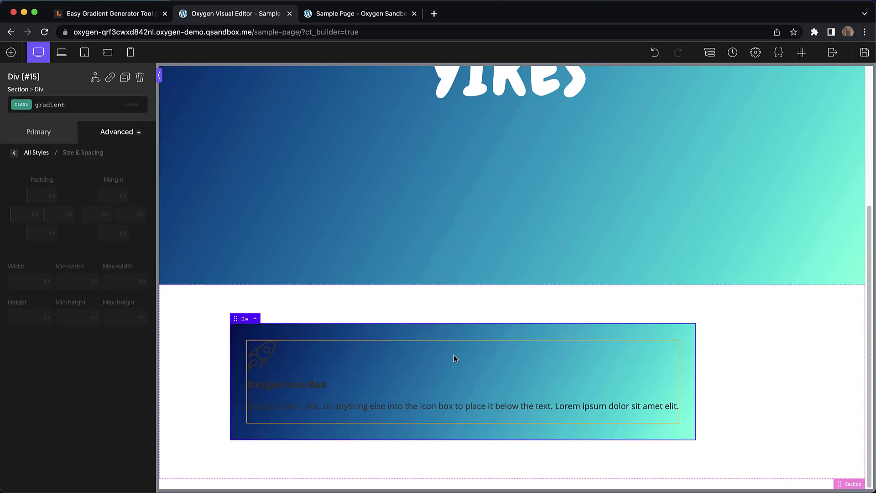
Set the icon box's heading typography color to white.
{"action": "left_click", "coordinate": [261, 354]}
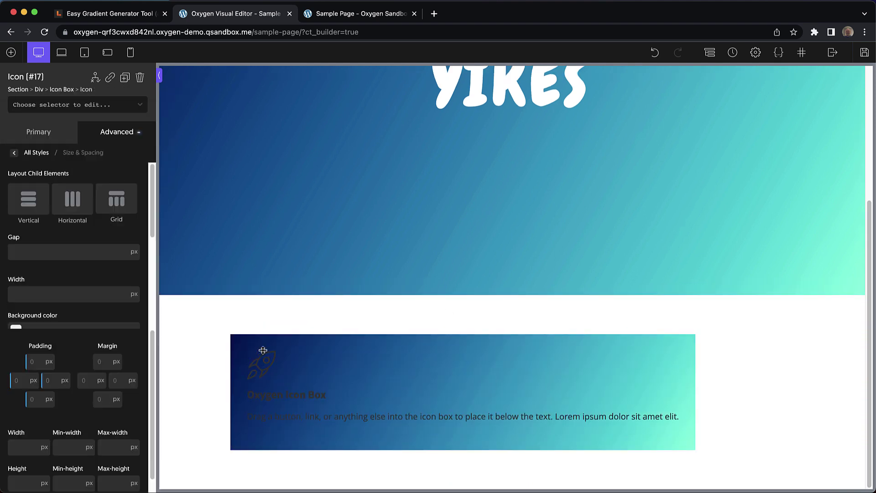
{"action": "left_click", "coordinate": [317, 363]}
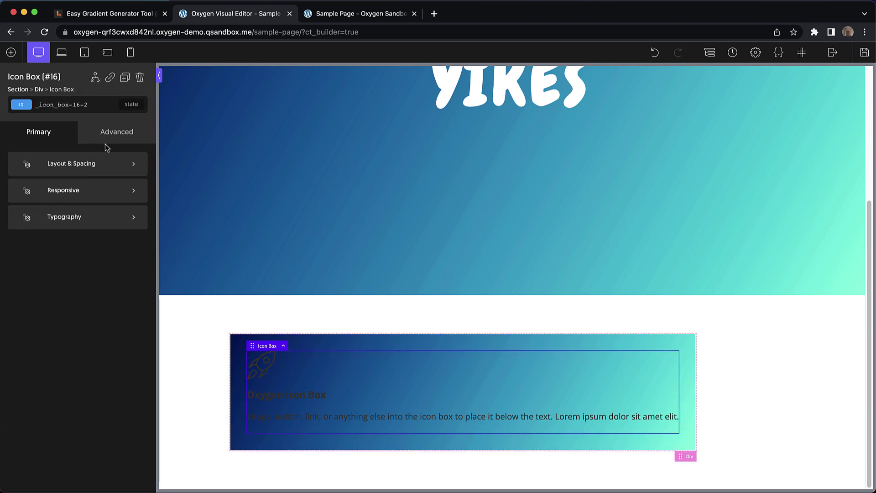
{"action": "left_click", "coordinate": [97, 214]}
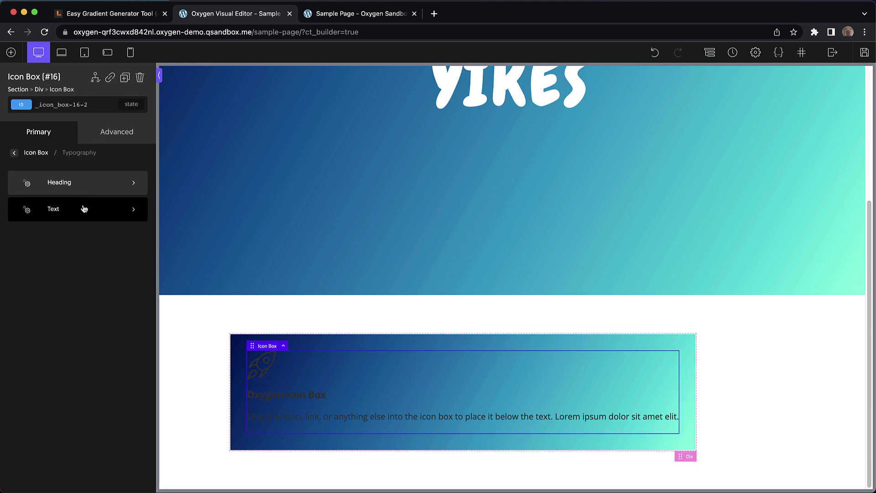
{"action": "left_click", "coordinate": [84, 191]}
{"action": "left_click", "coordinate": [15, 260]}
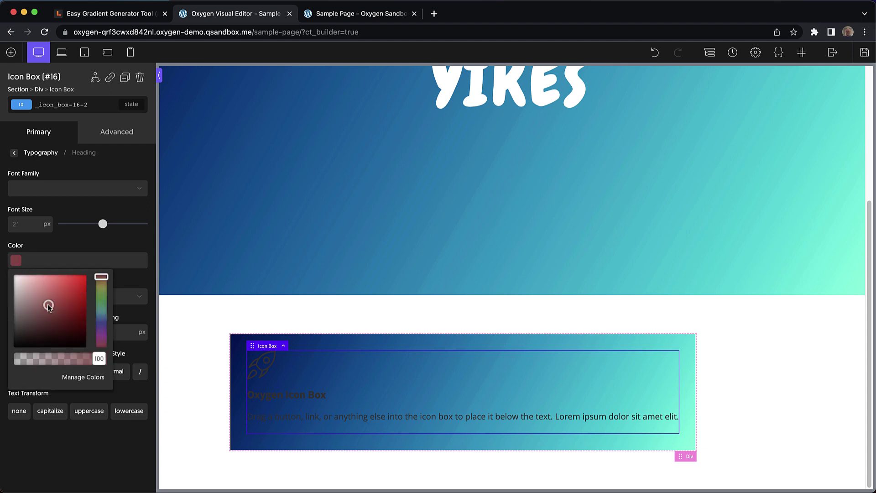
{"action": "left_click", "coordinate": [14, 275]}
{"action": "left_click", "coordinate": [35, 214]}
{"action": "left_click", "coordinate": [14, 153]}
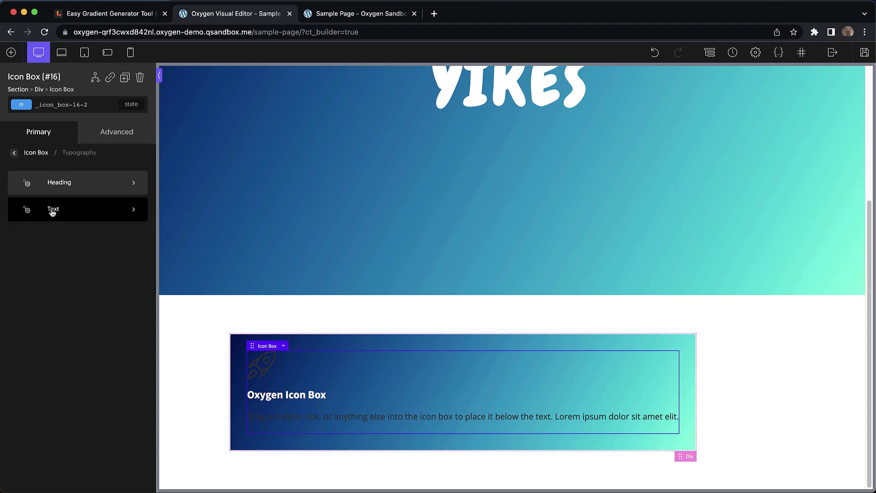
Set the icon box's text typography color to #ffffff.
{"action": "left_click", "coordinate": [38, 214]}
{"action": "left_click", "coordinate": [16, 260]}
{"action": "left_click", "coordinate": [30, 287]}
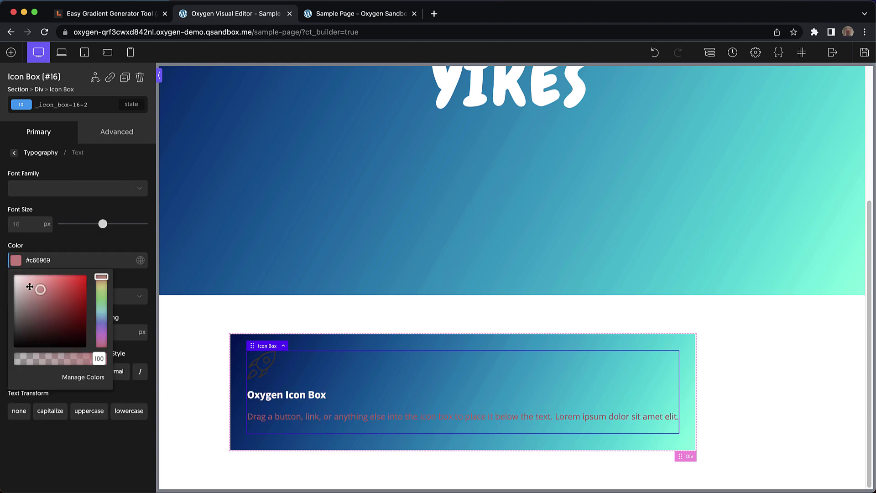
{"action": "left_click", "coordinate": [15, 275]}
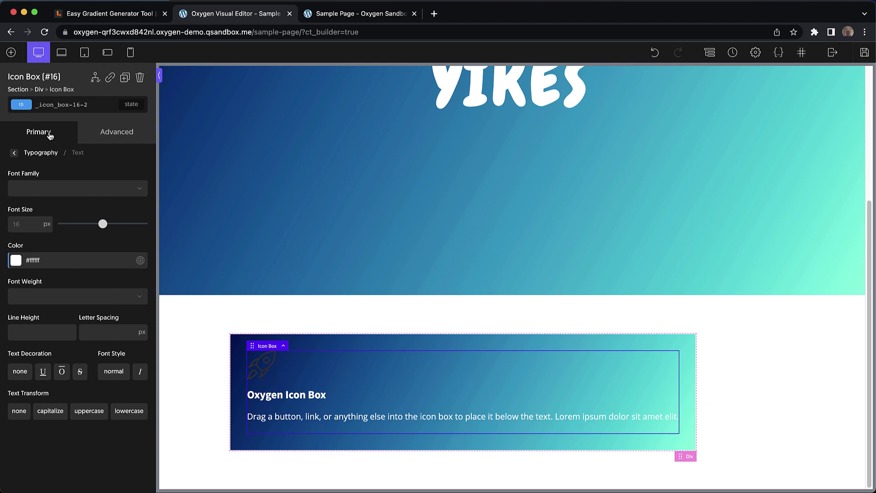
{"action": "left_click", "coordinate": [52, 134]}
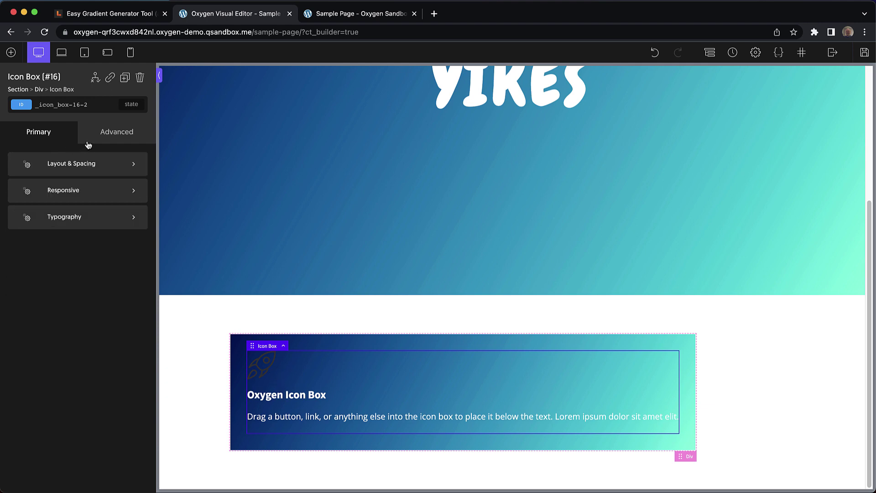
Set the rocket icon's color to #ffffff and select the div around the icon box.
{"action": "left_click", "coordinate": [258, 366]}
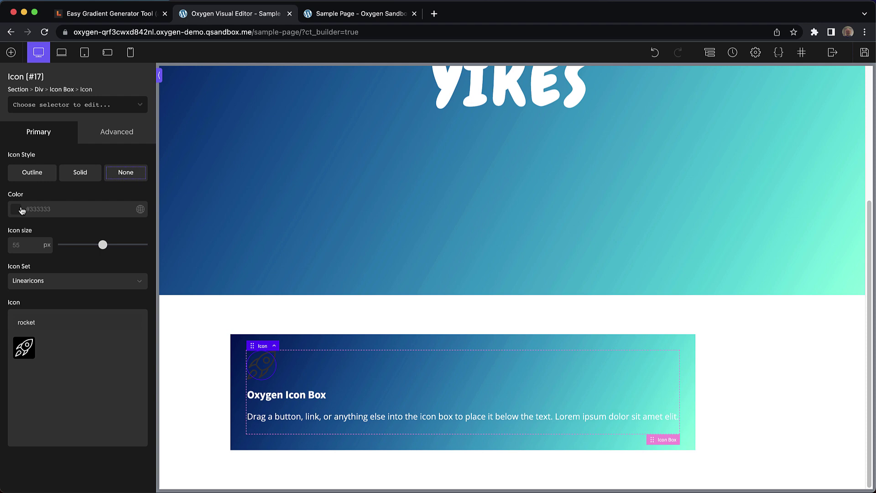
{"action": "left_click", "coordinate": [16, 209]}
{"action": "mouse_move", "coordinate": [59, 262]}
{"action": "left_mouse_down"}
{"action": "mouse_move", "coordinate": [33, 256]}
{"action": "mouse_move", "coordinate": [14, 225]}
{"action": "left_mouse_up"}
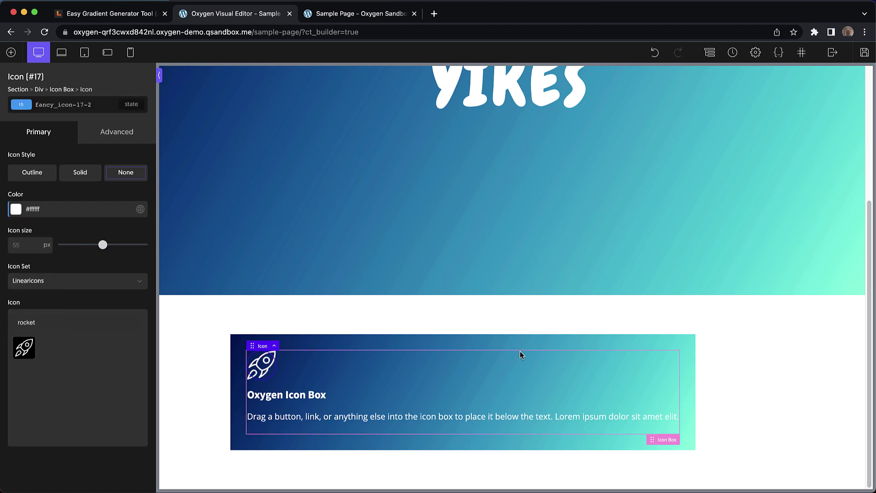
{"action": "left_click", "coordinate": [691, 360]}
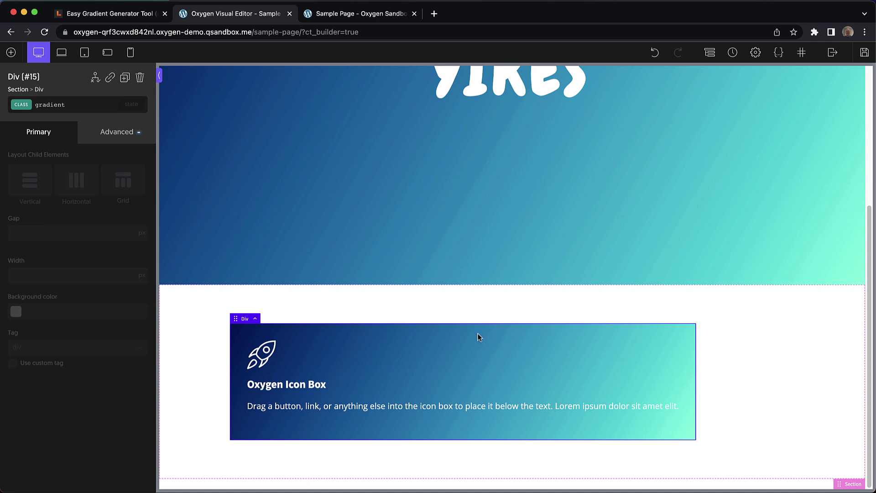
Remove the gradient class from the YIKES section.
{"action": "scroll", "coordinate": [478, 337], "scroll_direction": "up", "scroll_amount": 5}
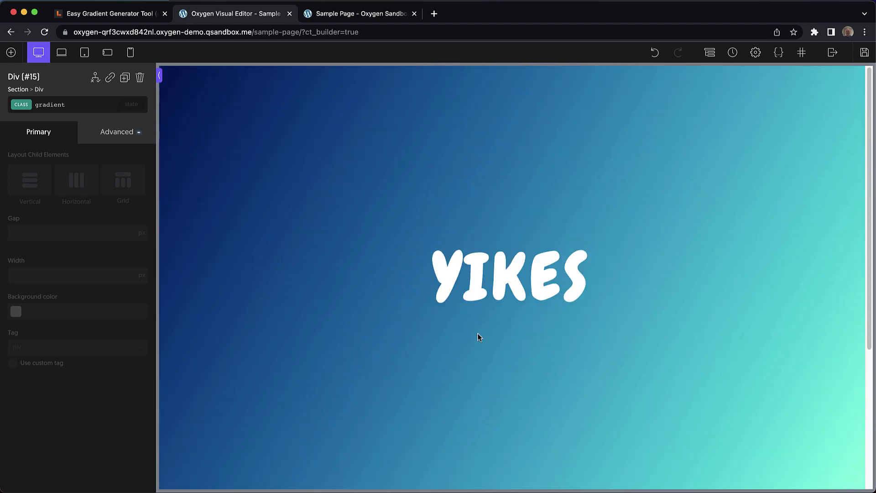
{"action": "left_click", "coordinate": [732, 272]}
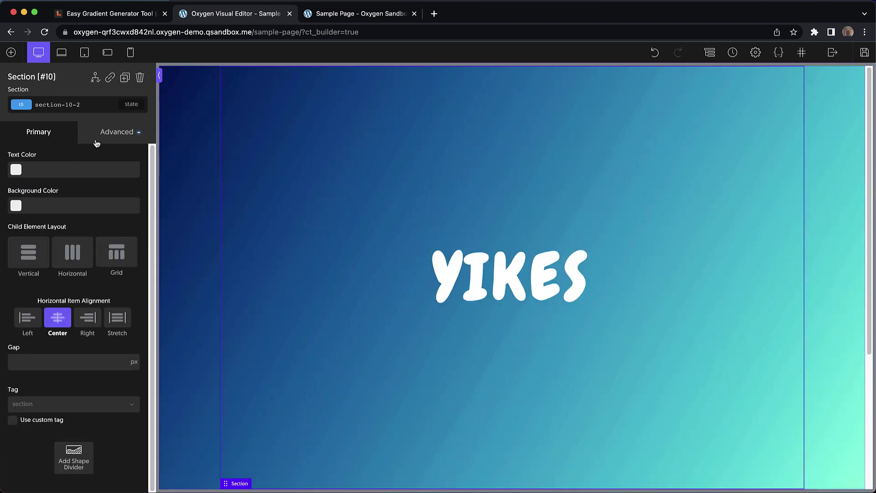
{"action": "left_click", "coordinate": [74, 101]}
{"action": "left_click", "coordinate": [140, 171]}
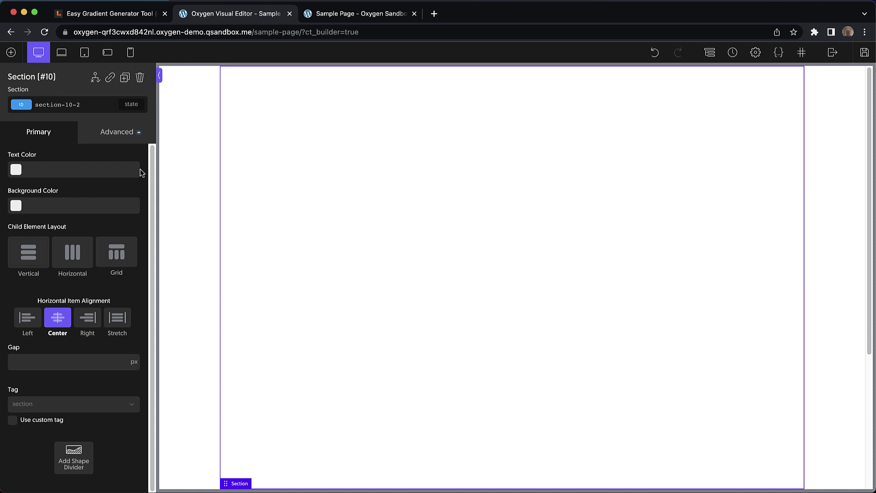
Set the YIKES heading's text color to the dark red #541919.
{"action": "left_click", "coordinate": [535, 281]}
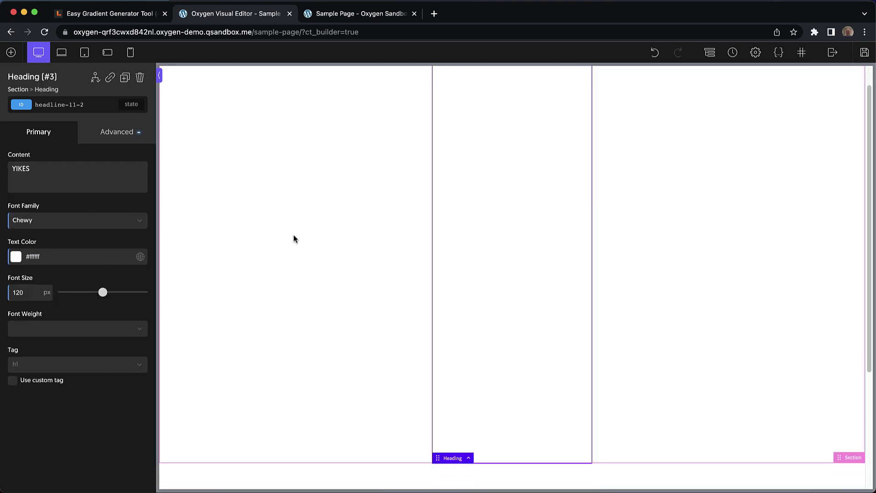
{"action": "left_click", "coordinate": [16, 257]}
{"action": "left_click", "coordinate": [65, 317]}
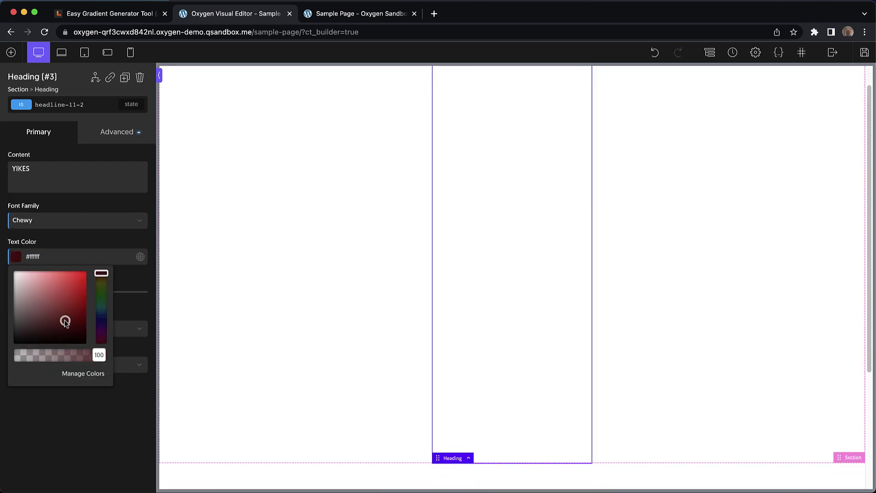
{"action": "left_click", "coordinate": [73, 236]}
Add a class named gradient-text to the YIKES heading and open the custom CSS editor for that class.
{"action": "left_click", "coordinate": [90, 103]}
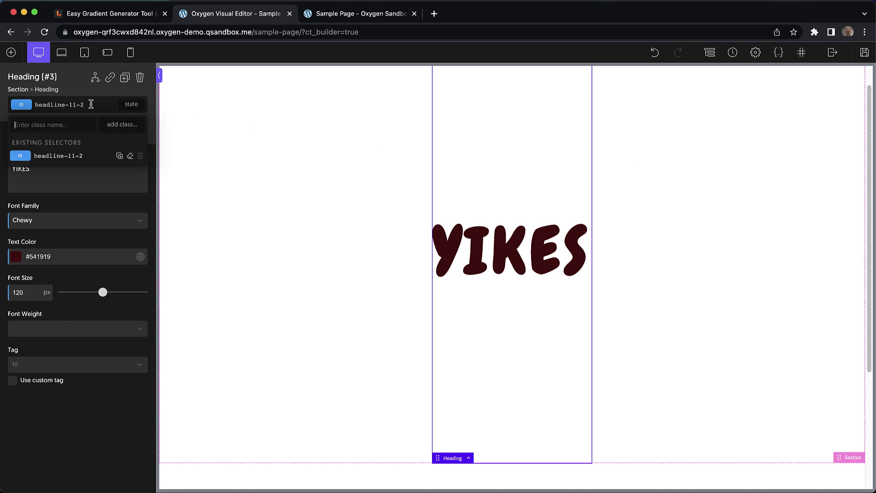
{"action": "type", "text": "gradient-text"}
{"action": "key", "text": "Return"}
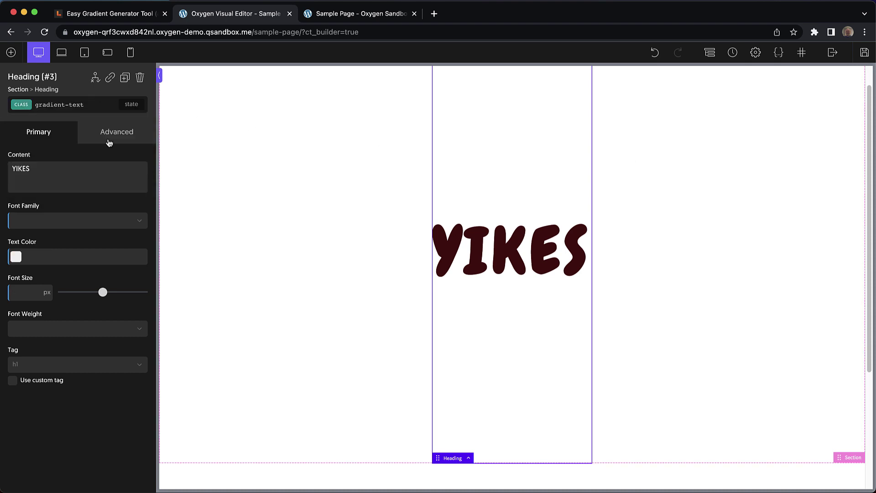
{"action": "left_click", "coordinate": [109, 137]}
{"action": "left_click", "coordinate": [105, 325]}
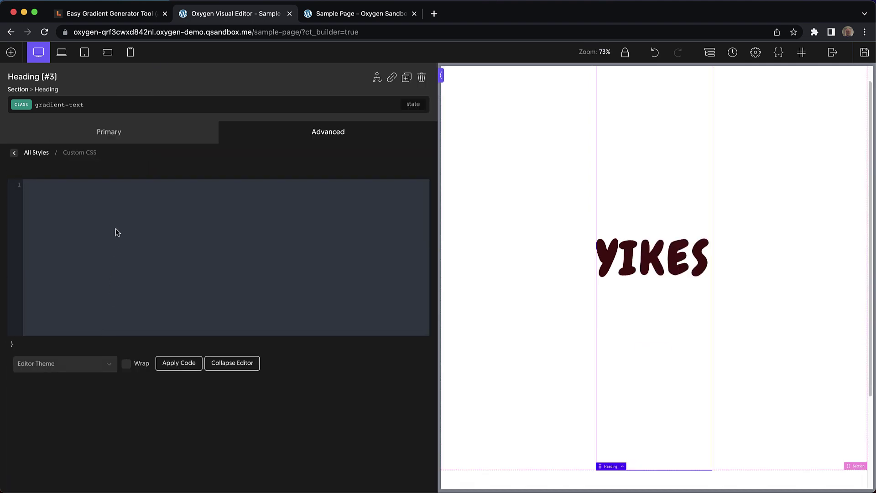
Enter "-webkit-background-clip: text;" and "-webkit-text-fill-color: transparent;" in the gradient-text custom CSS, on two separate lines without leading indentation.
{"action": "type", "text": "-webkit-background-clip: text; -webkit-text-fill-color: transparent;"}
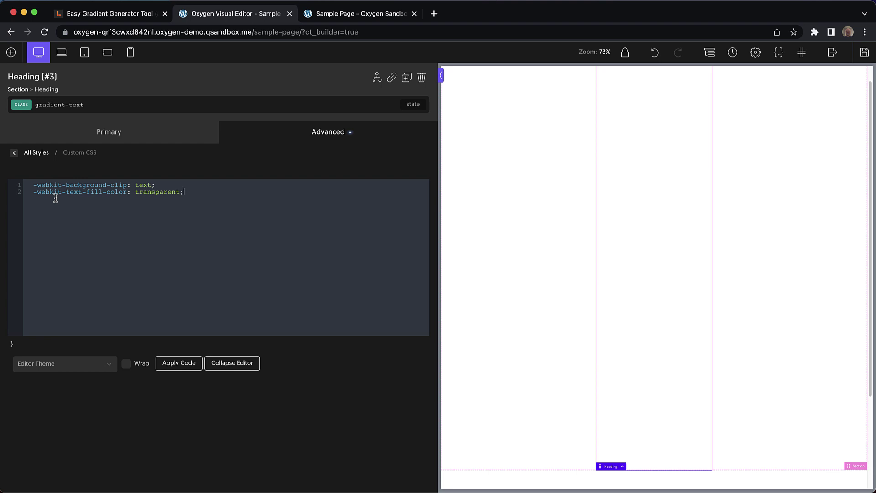
{"action": "left_click_drag", "start_coordinate": [94, 195], "coordinate": [28, 190]}
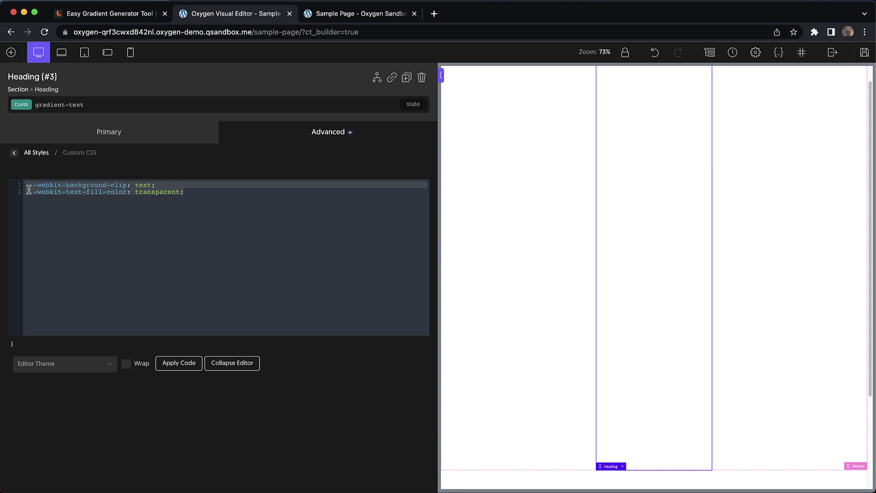
{"action": "left_click", "coordinate": [42, 208]}
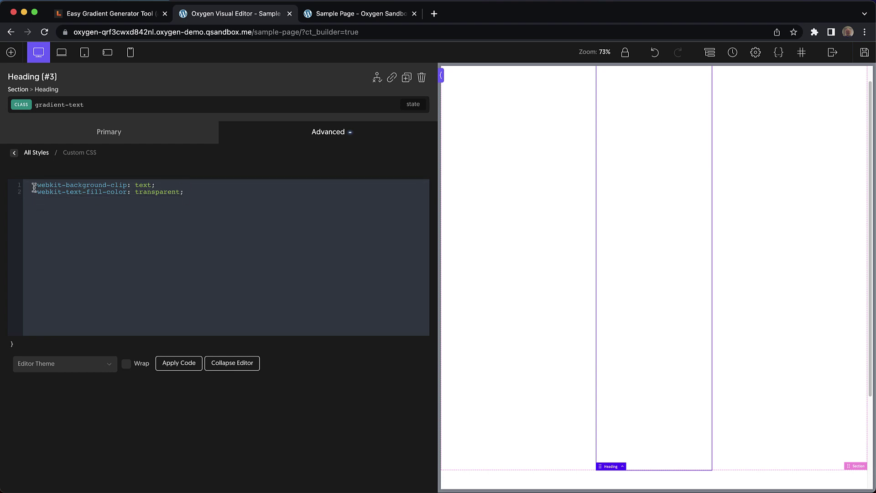
{"action": "left_click", "coordinate": [33, 188]}
{"action": "key", "text": "BackSpace"}
{"action": "key", "text": "BackSpace"}
{"action": "key", "text": "Down"}
{"action": "key", "text": "BackSpace"}
{"action": "key", "text": "BackSpace"}
{"action": "key", "text": "BackSpace"}
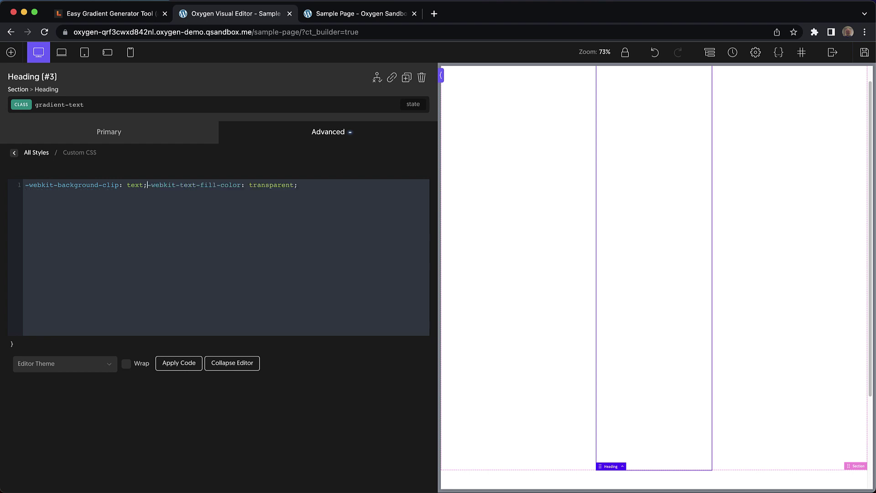
{"action": "key", "text": "Return"}
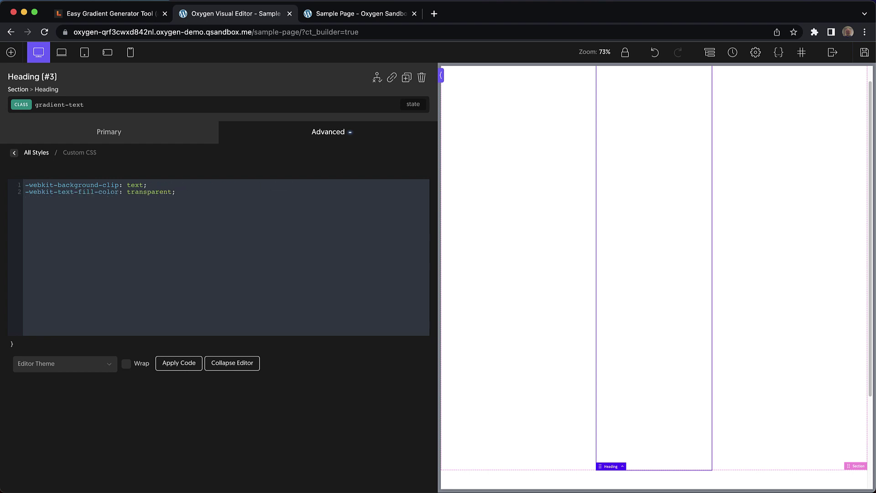
Add the declaration "background: black;" on a new line above the two -webkit declarations.
{"action": "key", "text": "Return"}
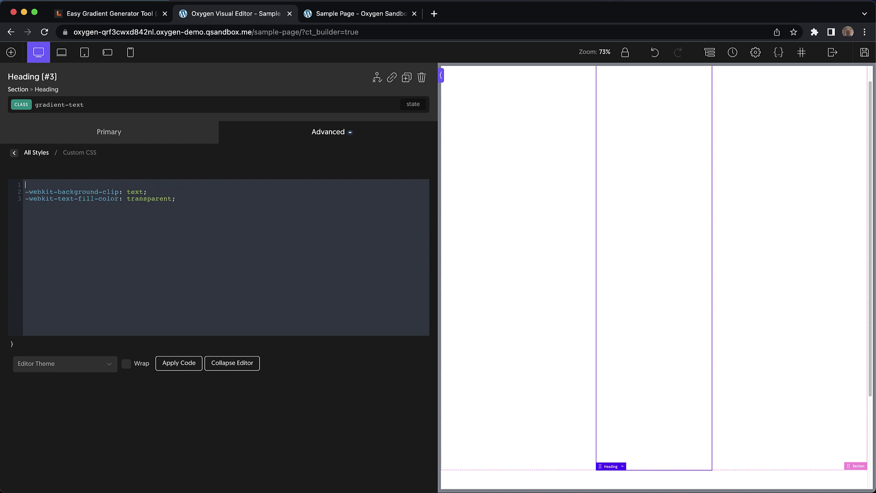
{"action": "type", "text": "backrgou"}
{"action": "key", "text": "BackSpace"}
{"action": "type", "text": "ground: black;"}
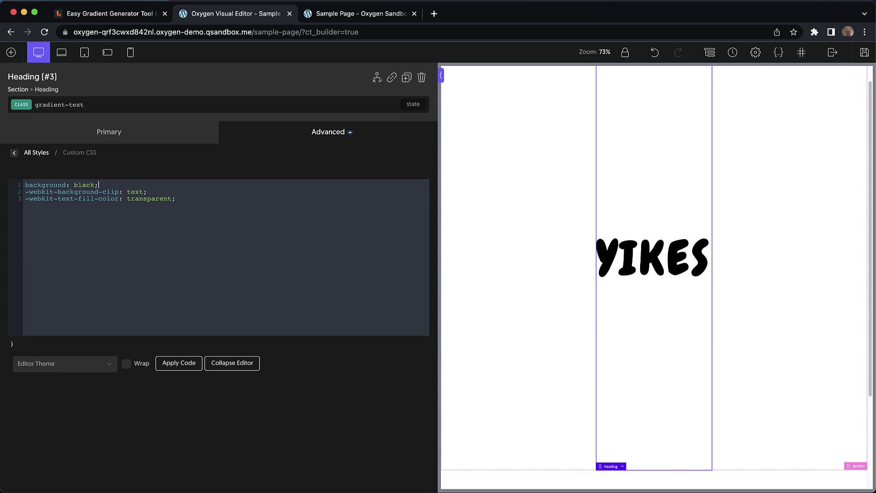
Copy the linear-gradient background declaration from the Easy Gradient Generator page and replace the black background declaration in the gradient-text CSS with it.
{"action": "left_click", "coordinate": [110, 16]}
{"action": "left_click_drag", "start_coordinate": [404, 340], "coordinate": [123, 324]}
{"action": "left_click", "coordinate": [224, 15]}
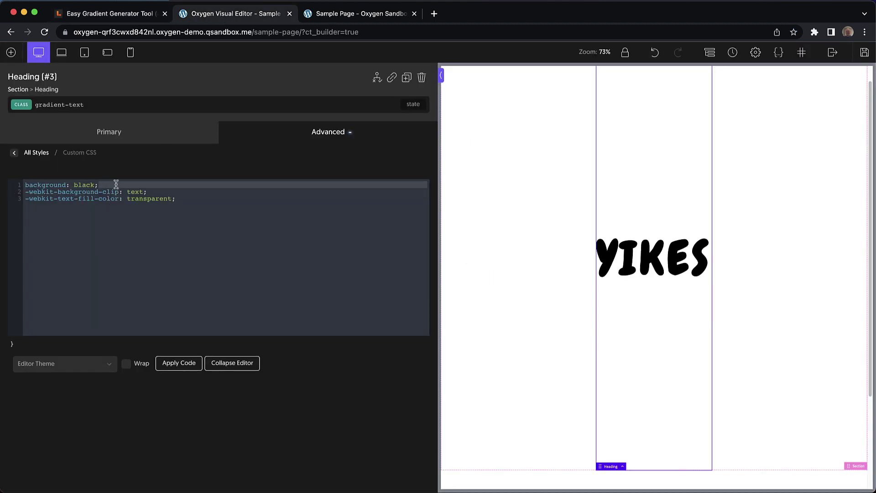
{"action": "left_click", "coordinate": [113, 183]}
{"action": "left_click_drag", "start_coordinate": [114, 183], "coordinate": [21, 185]}
{"action": "key", "text": "super+v"}
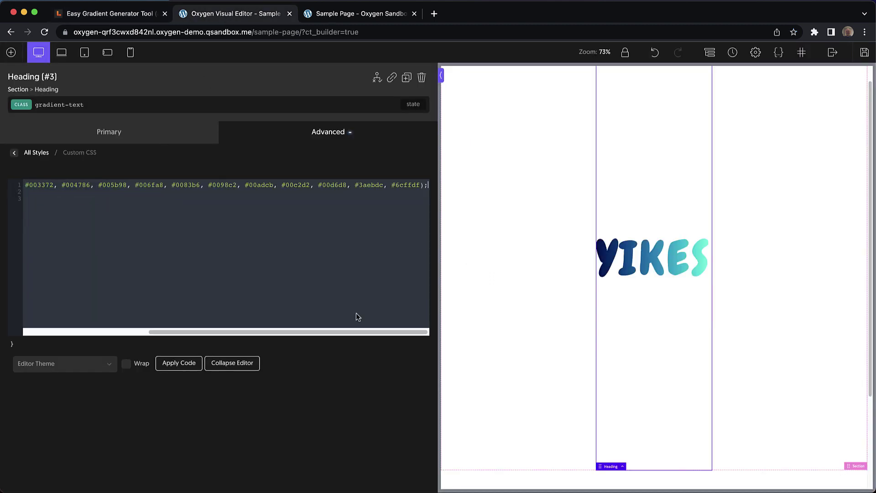
Set the linear-gradient angle in the gradient-text CSS to 120deg.
{"action": "scroll", "coordinate": [185, 190], "scroll_direction": "left", "scroll_amount": 10}
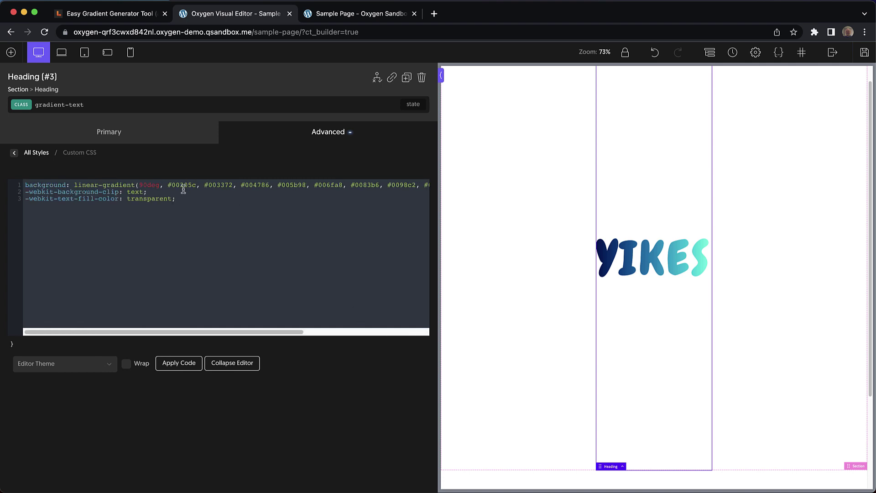
{"action": "key", "text": "BackSpace"}
{"action": "key", "text": "BackSpace"}
{"action": "type", "text": "120"}
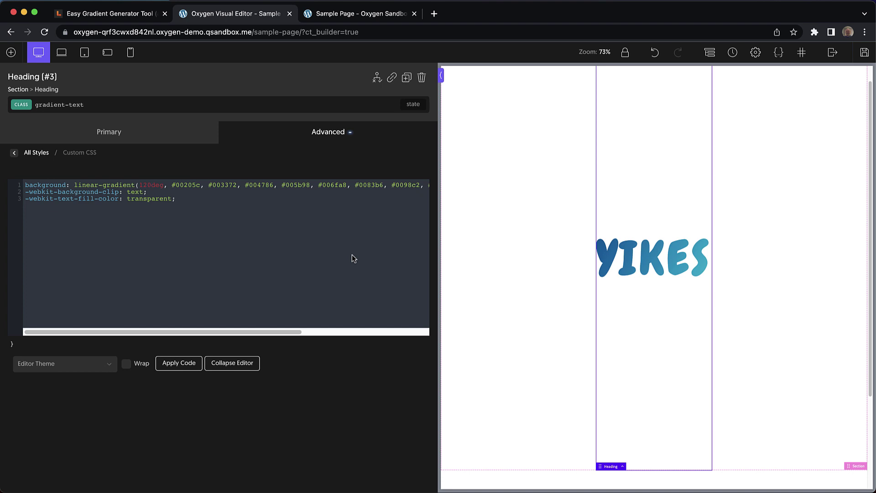
Leave the custom CSS editor, lock the selector styles of the gradient-text class, and switch the YIKES heading to its ID selector.
{"action": "left_click", "coordinate": [319, 132]}
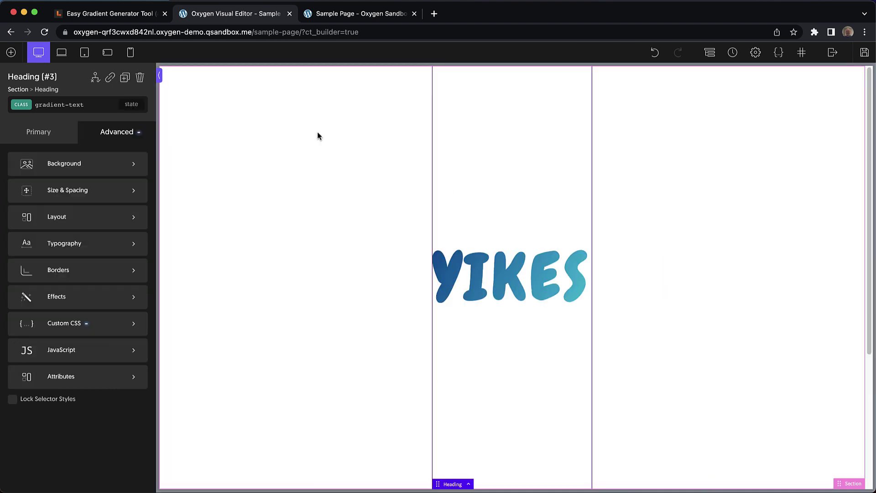
{"action": "left_click", "coordinate": [12, 400]}
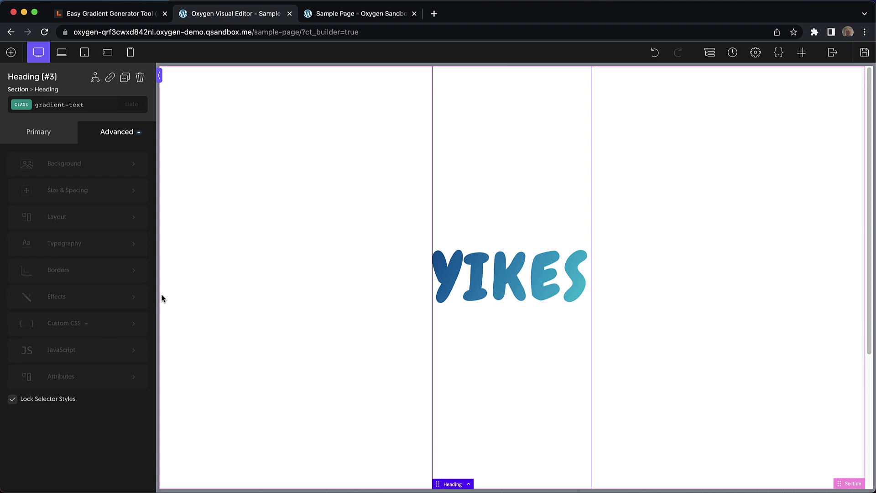
{"action": "left_click", "coordinate": [90, 106]}
{"action": "left_click", "coordinate": [51, 155]}
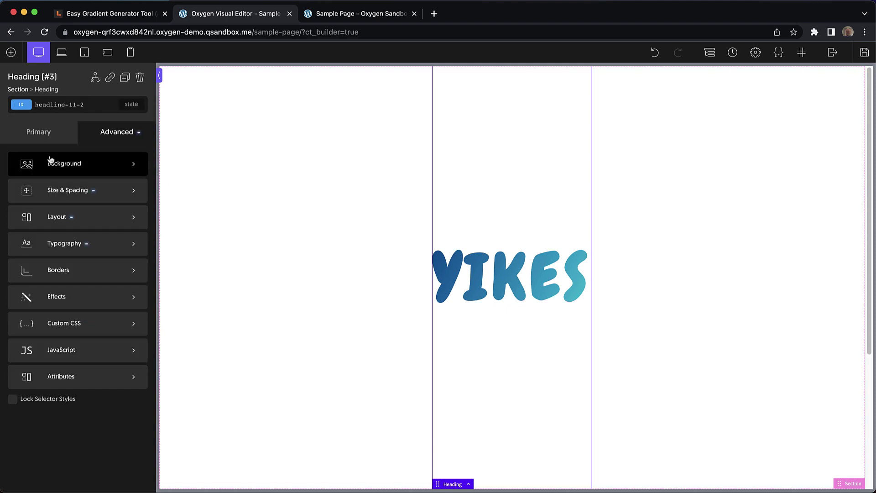
Add a new heading below the icon box in the second section.
{"action": "scroll", "coordinate": [419, 173], "scroll_direction": "down", "scroll_amount": 5}
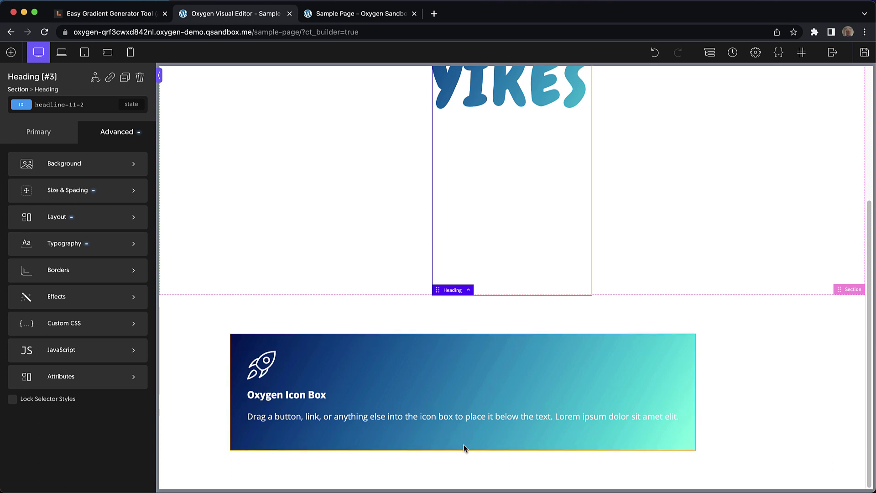
{"action": "left_click", "coordinate": [479, 461]}
{"action": "left_click", "coordinate": [11, 52]}
{"action": "left_click", "coordinate": [29, 105]}
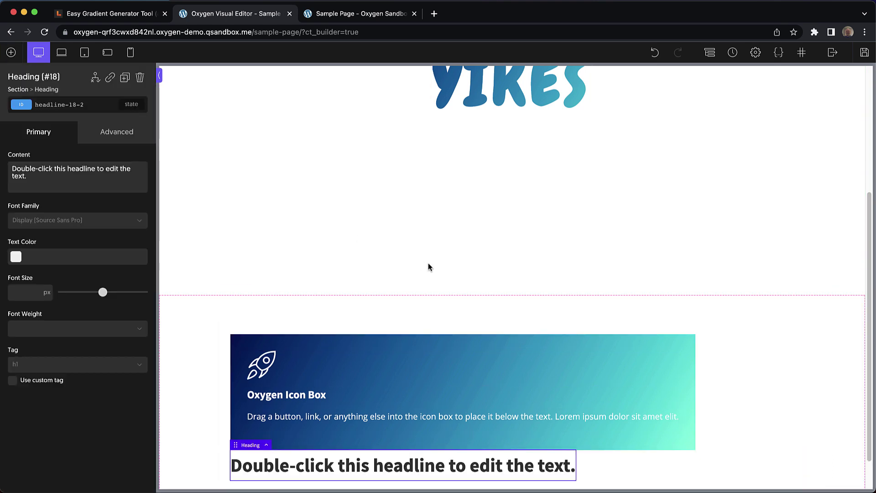
Apply the existing gradient-text class to the new heading and select the section around it.
{"action": "left_click", "coordinate": [82, 106]}
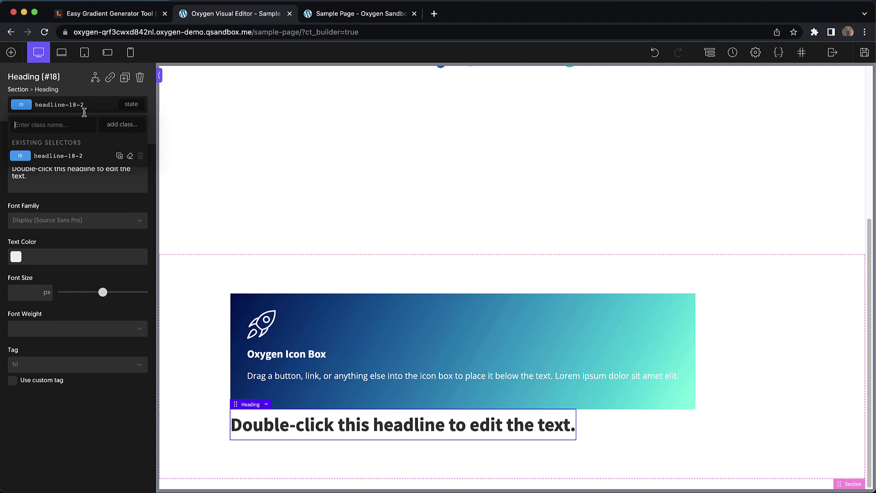
{"action": "type", "text": "gradien"}
{"action": "left_click", "coordinate": [73, 171]}
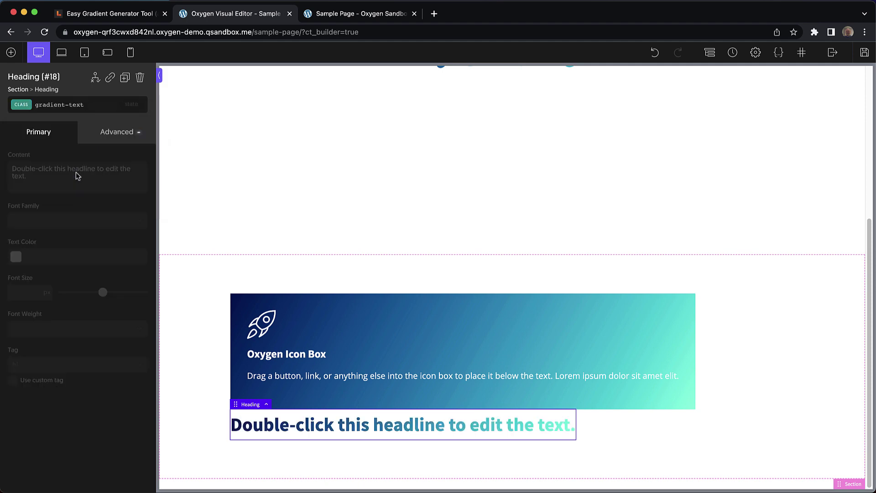
{"action": "left_click", "coordinate": [622, 414]}
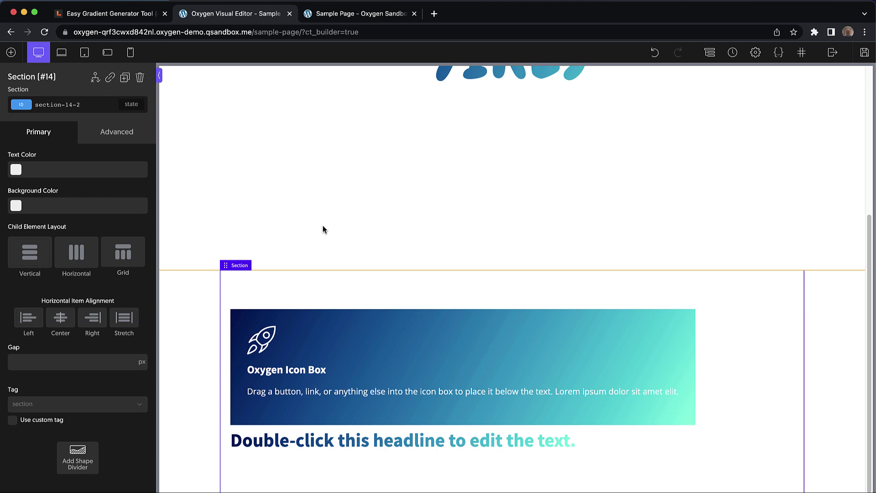
{"action": "scroll", "coordinate": [322, 226], "scroll_direction": "up", "scroll_amount": 5}
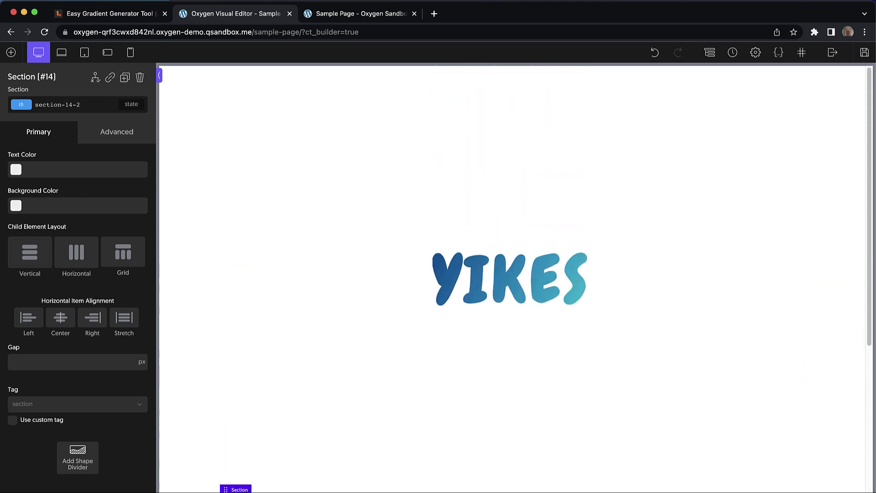